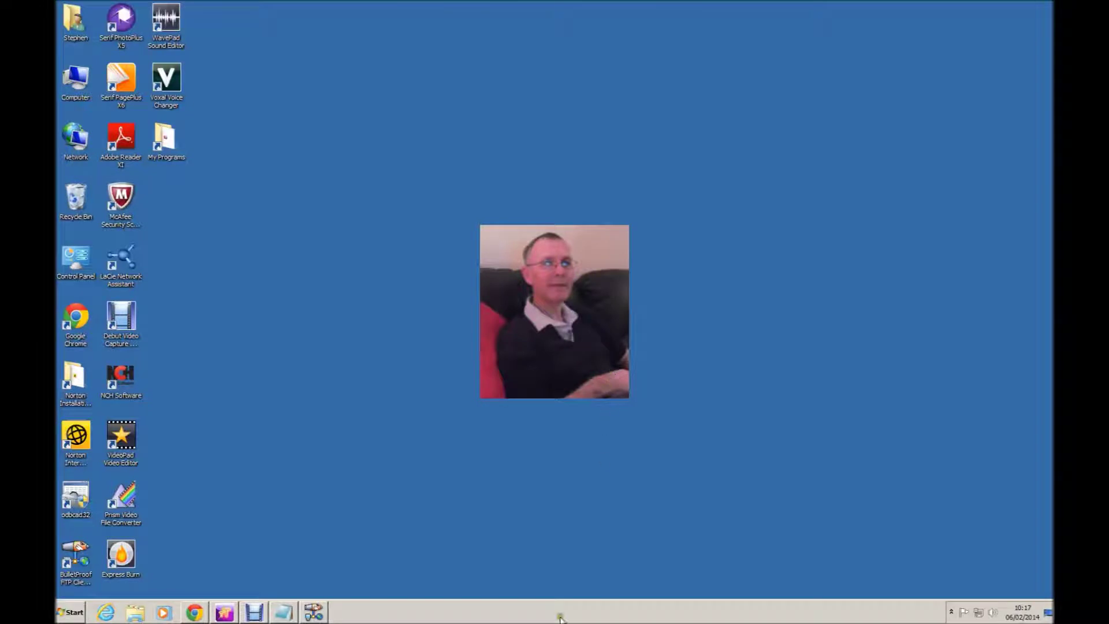
Open royaloakcc.co.uk's Summary Info page from the Domains on Account list in Chrome.
click(199, 614)
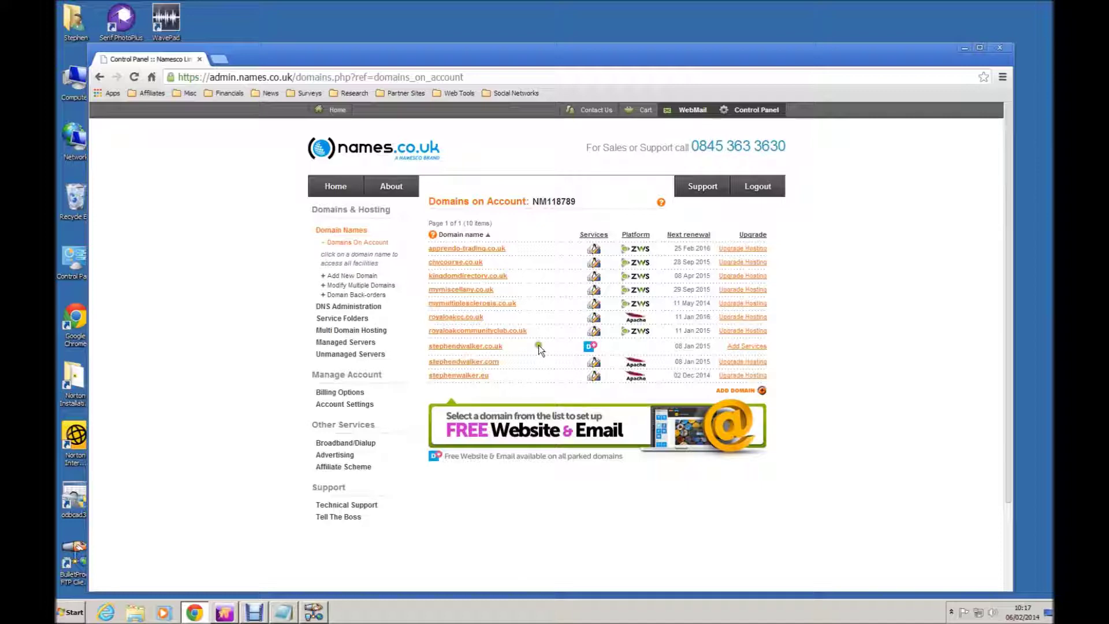
click(468, 319)
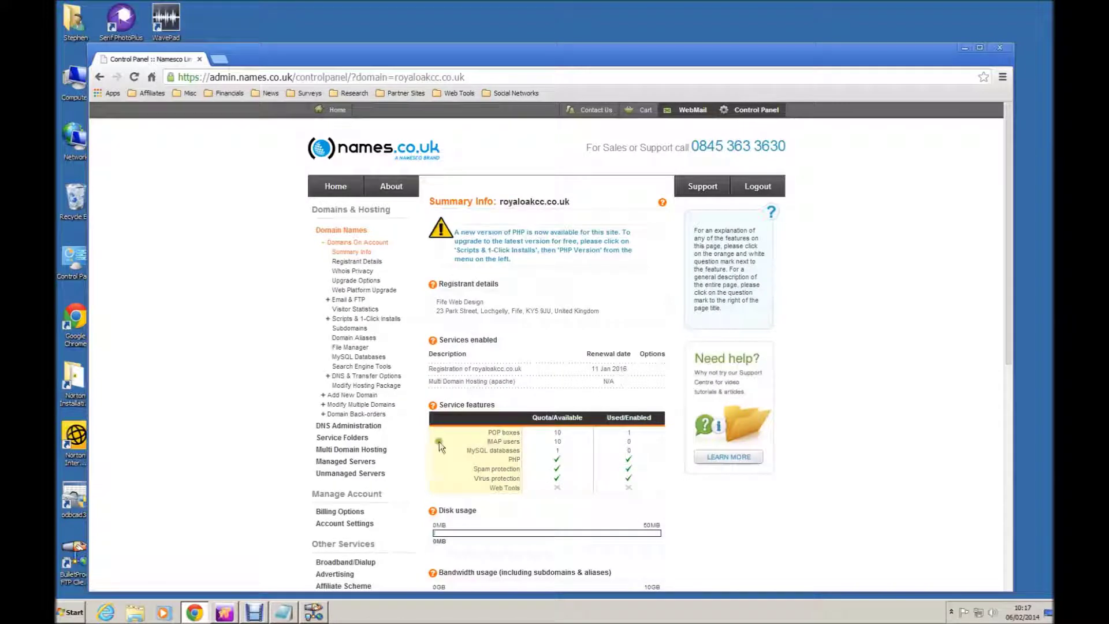
Allow Web Tools in the royaloakcc.co.uk hosting package and save the change.
click(378, 387)
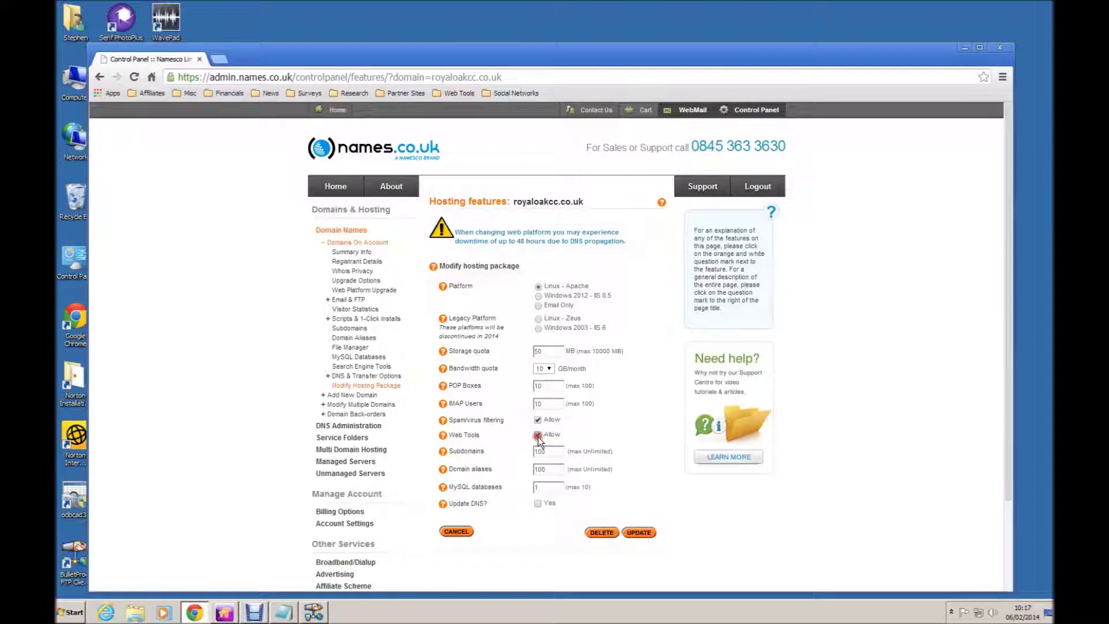
click(639, 534)
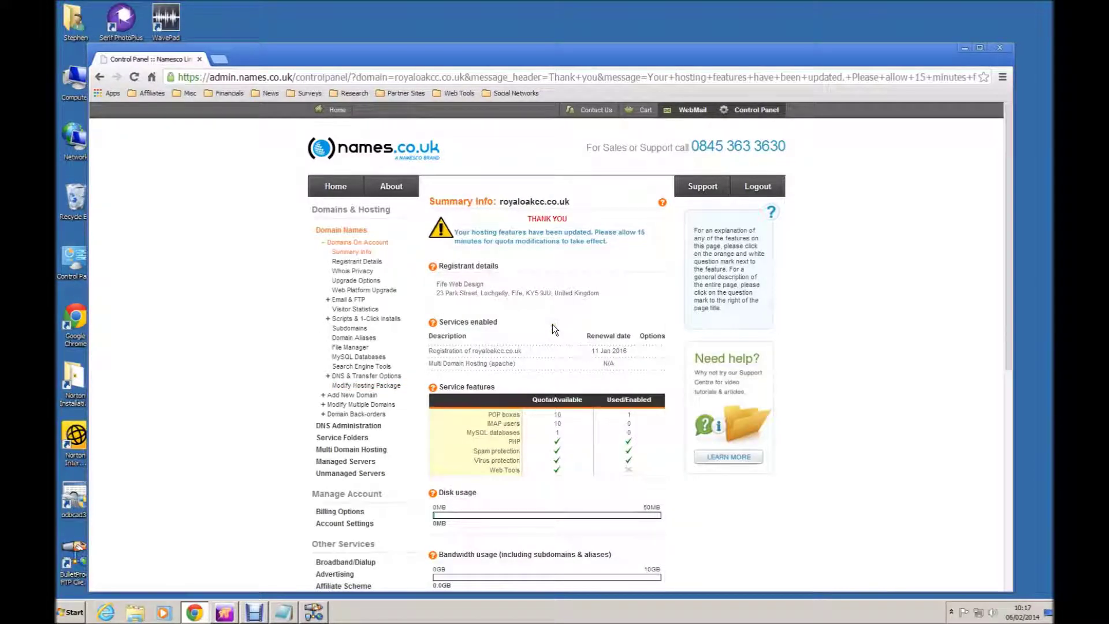
Launch the Softaculous 100+ 1-Click Installs installer from Scripts & 1-Click Installs.
click(376, 319)
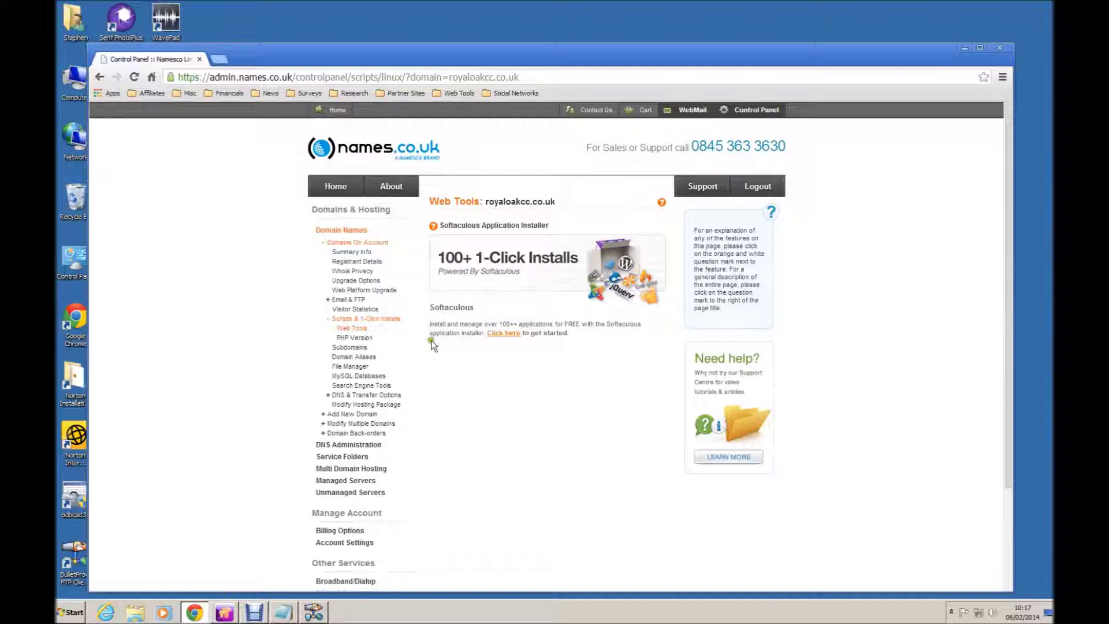
click(534, 274)
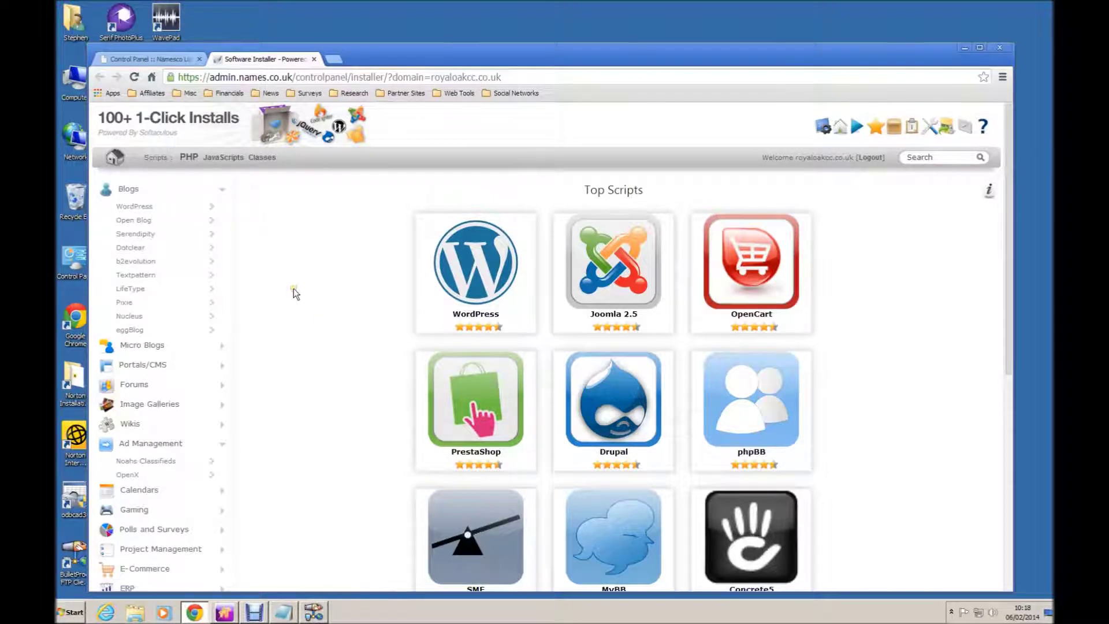
Start the WordPress install and clear the default 'wp' from In Directory.
mouse_move(453, 283)
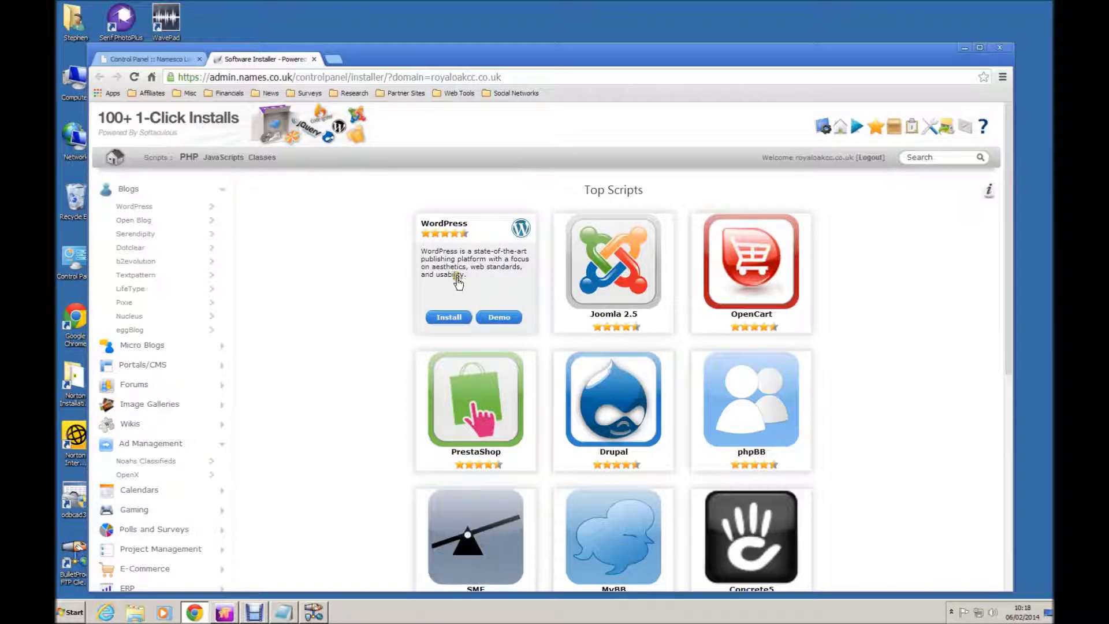
click(450, 318)
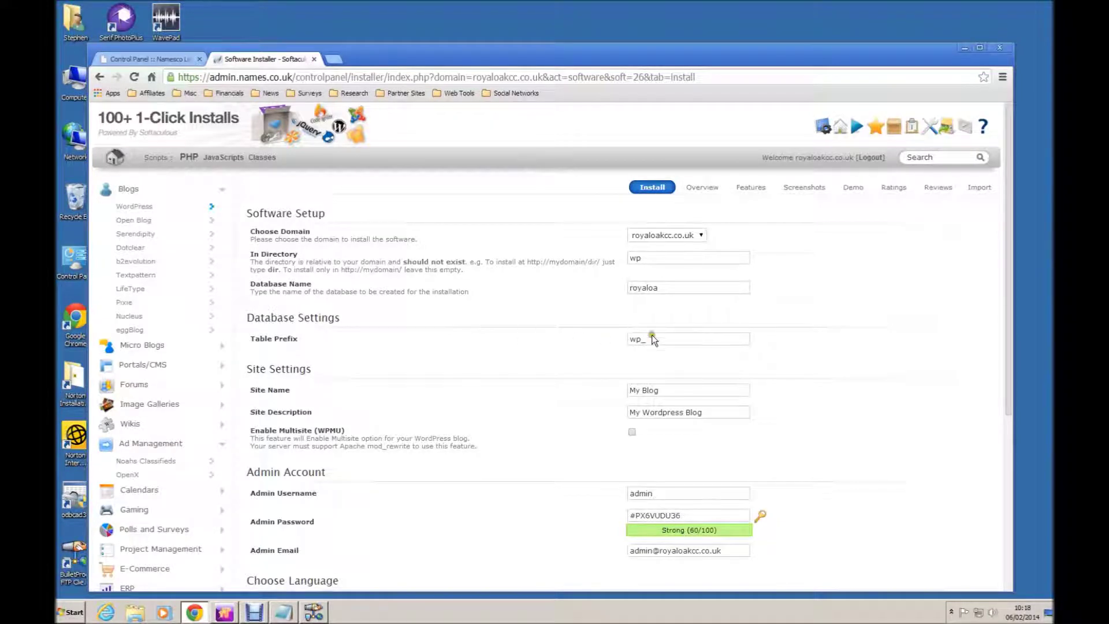
click(648, 257)
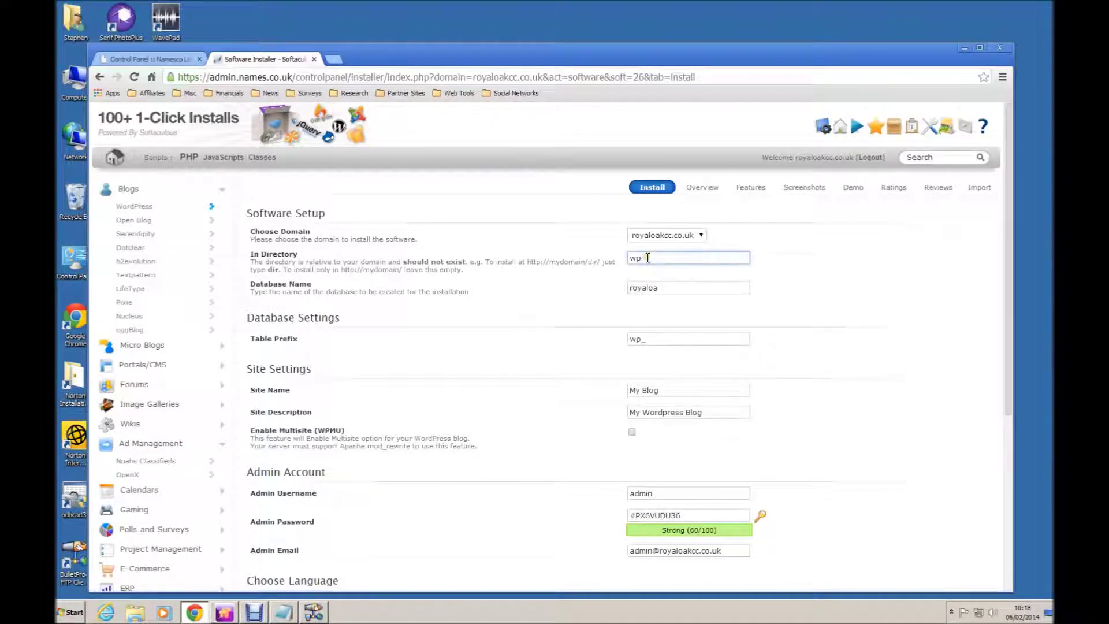
double_click(648, 258)
key(BackSpace)
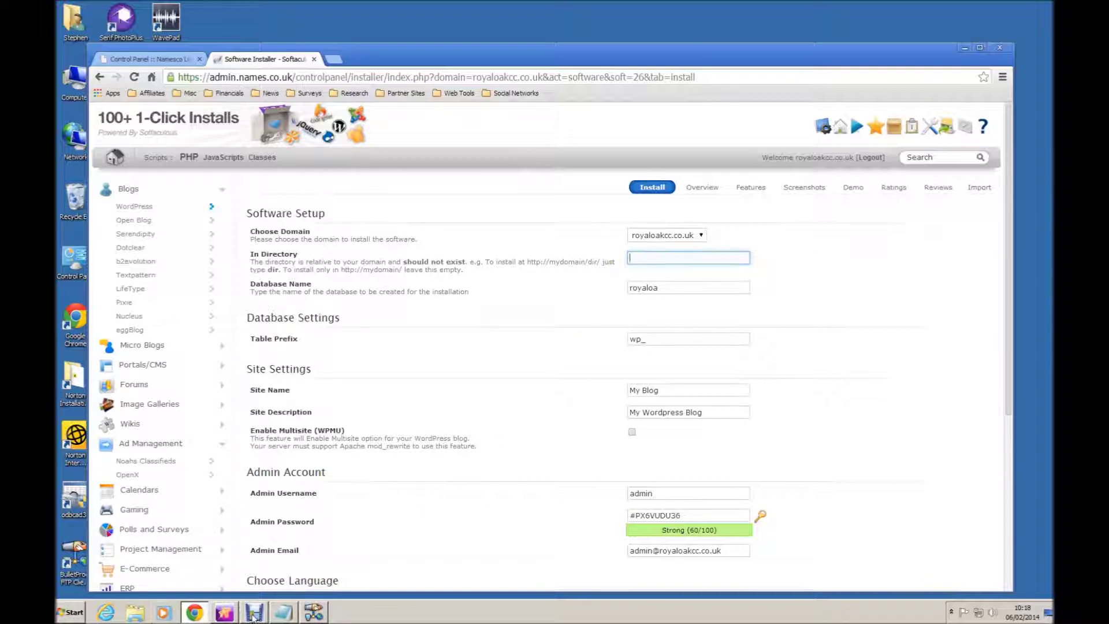
Replace the database name 'royaloa' with 'roccwp', copied from the notes.
click(284, 612)
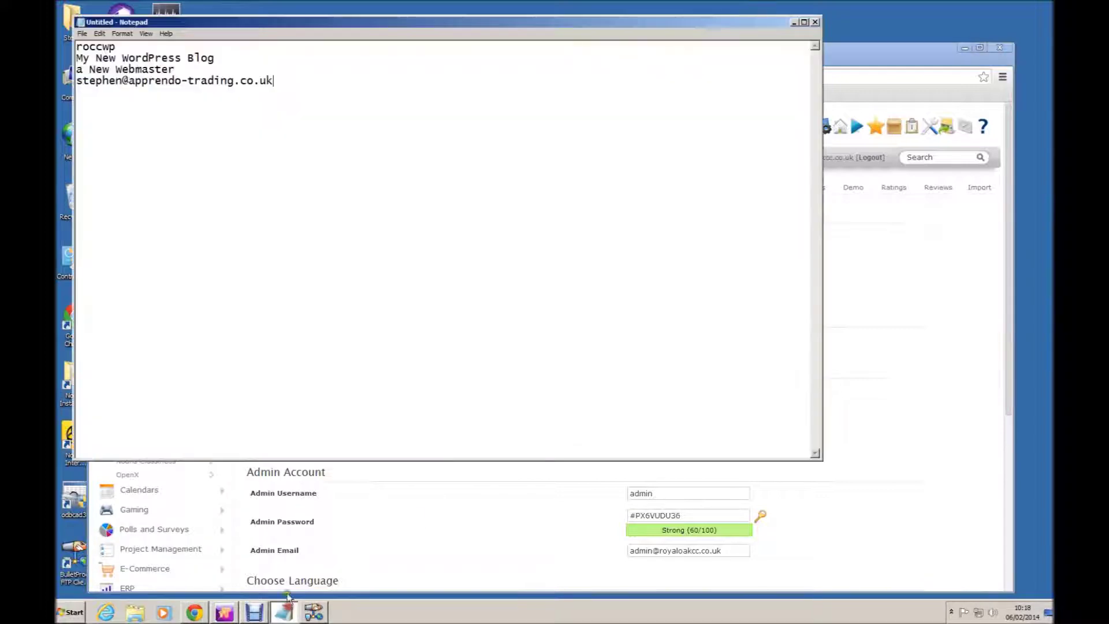
drag(117, 47, 75, 47)
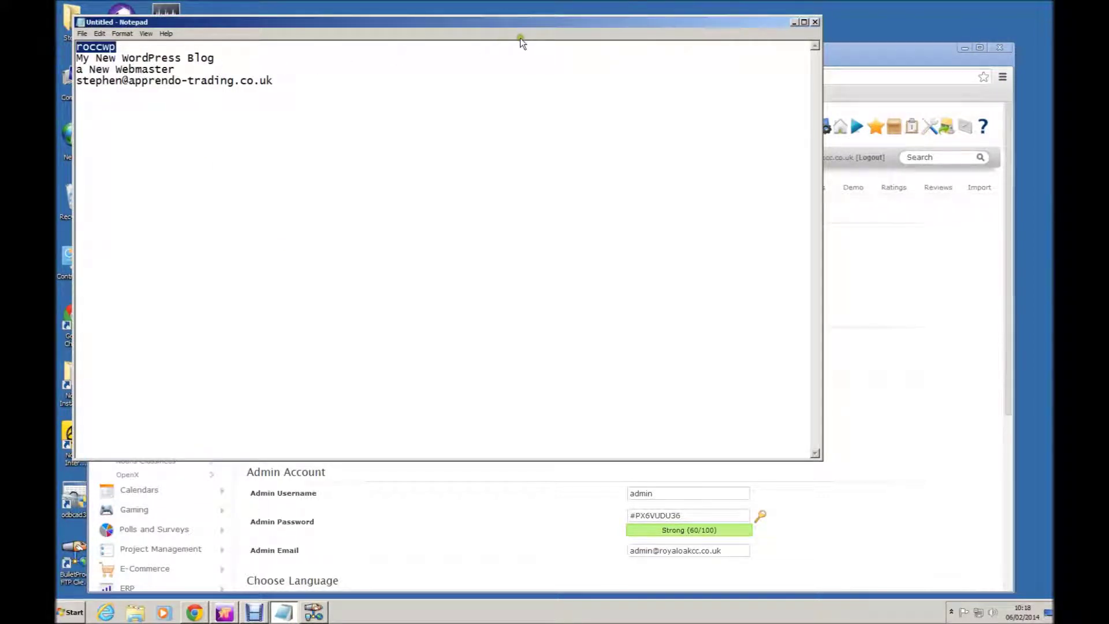
click(879, 50)
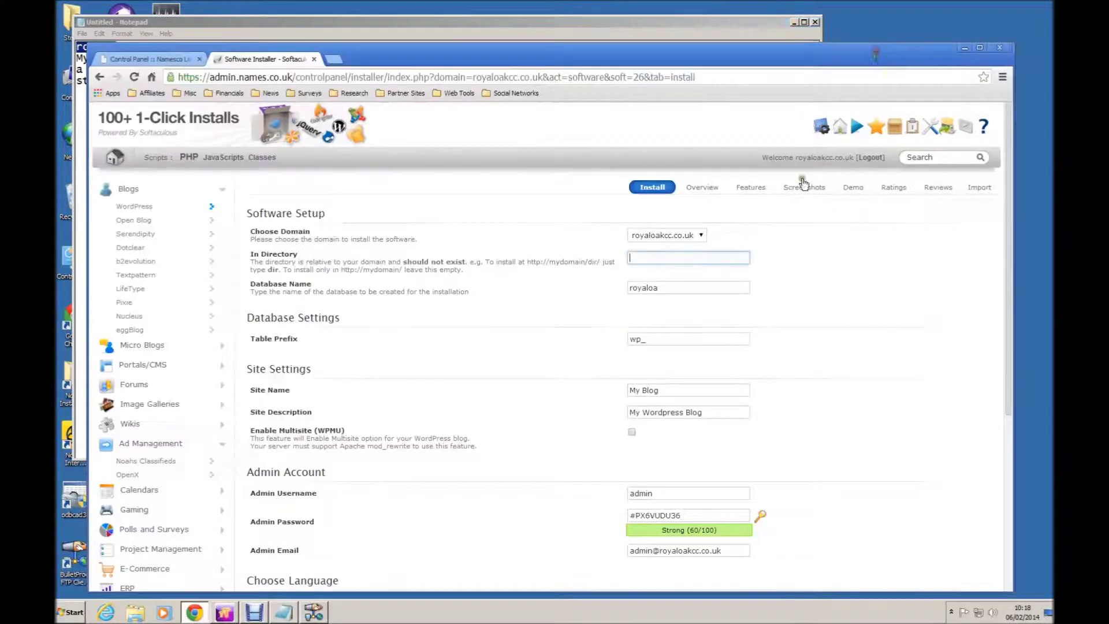
drag(659, 288, 627, 298)
text(roccwp)
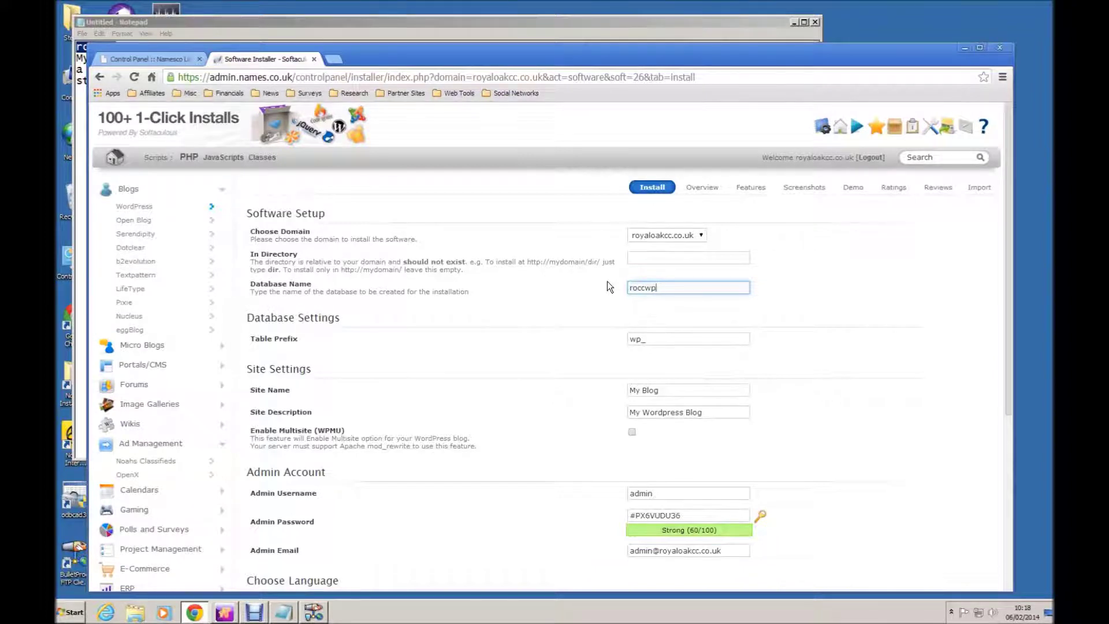
Replace the site name 'My Blog' with 'My New WordPress Blog' from the notes.
scroll(608, 282, down, 2)
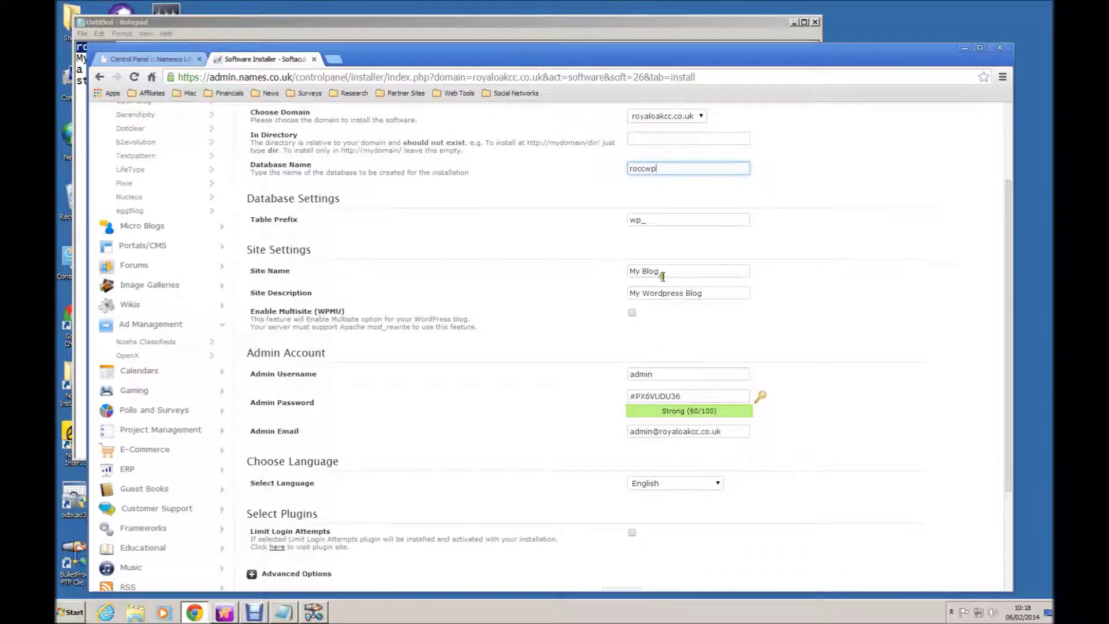
drag(663, 278, 601, 271)
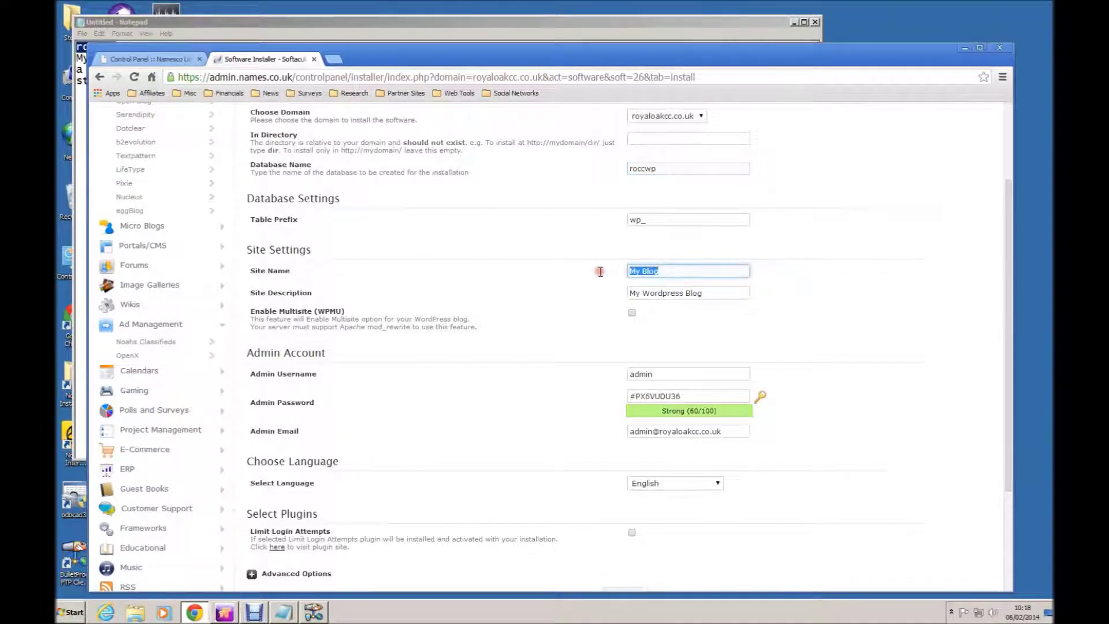
click(215, 26)
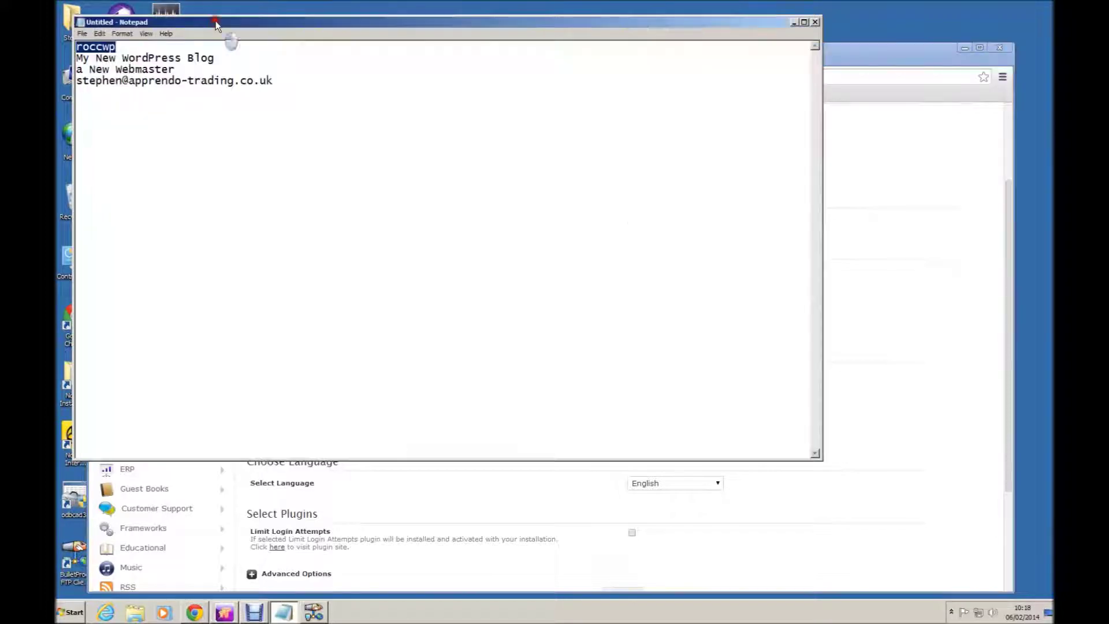
click(227, 61)
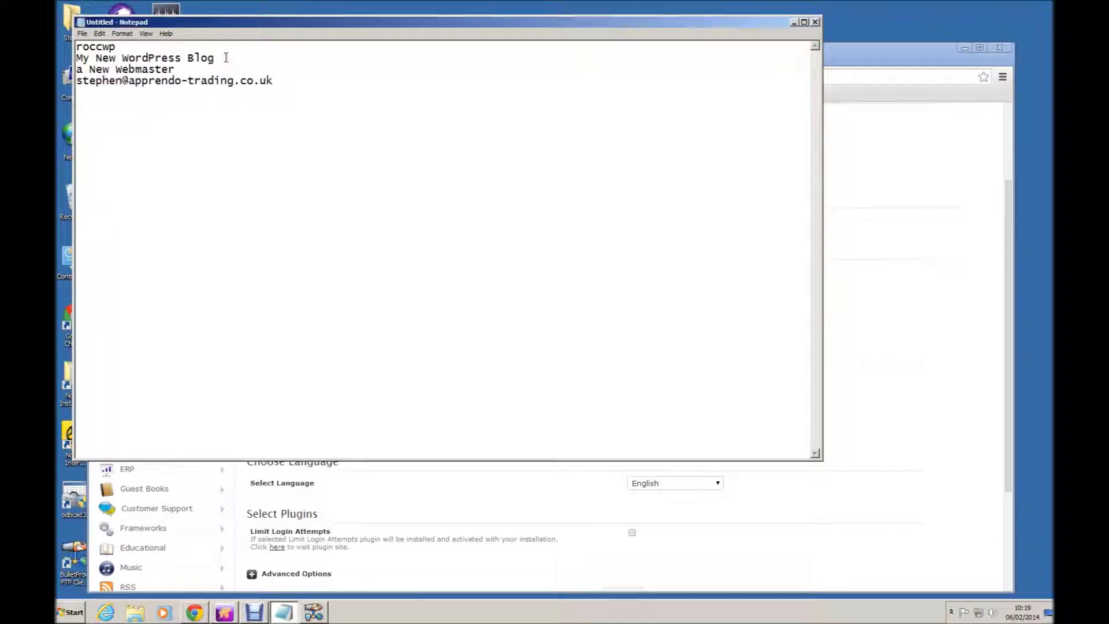
key(shift+Home)
key(ctrl+c)
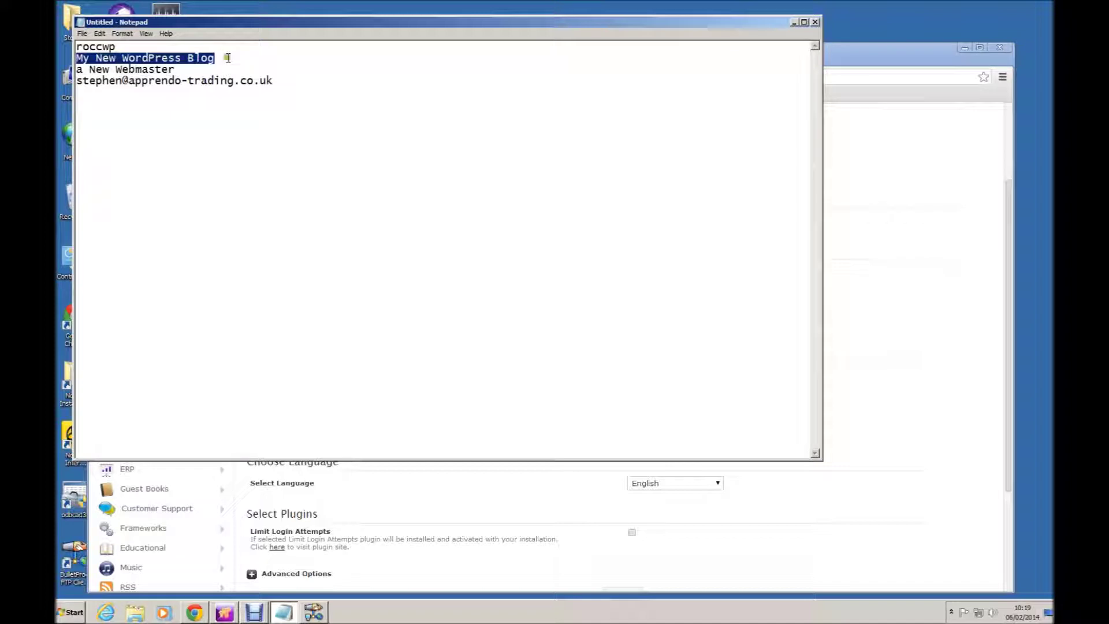
click(857, 55)
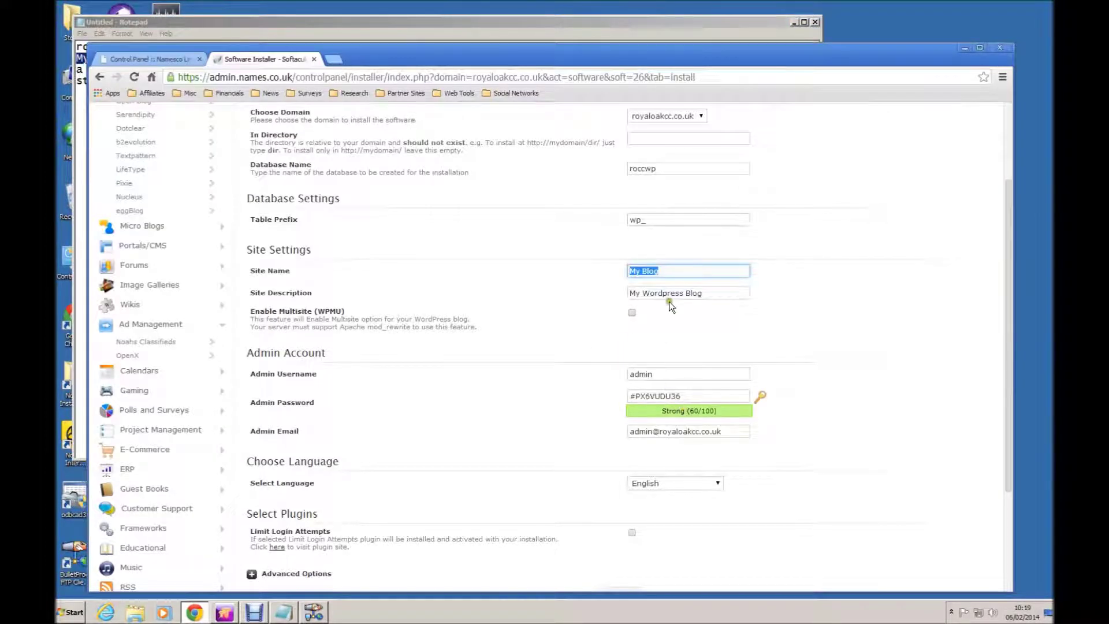
key(ctrl+v)
Replace the site description 'My Wordpress Blog' with 'a New Webmaster' from the notes.
click(264, 27)
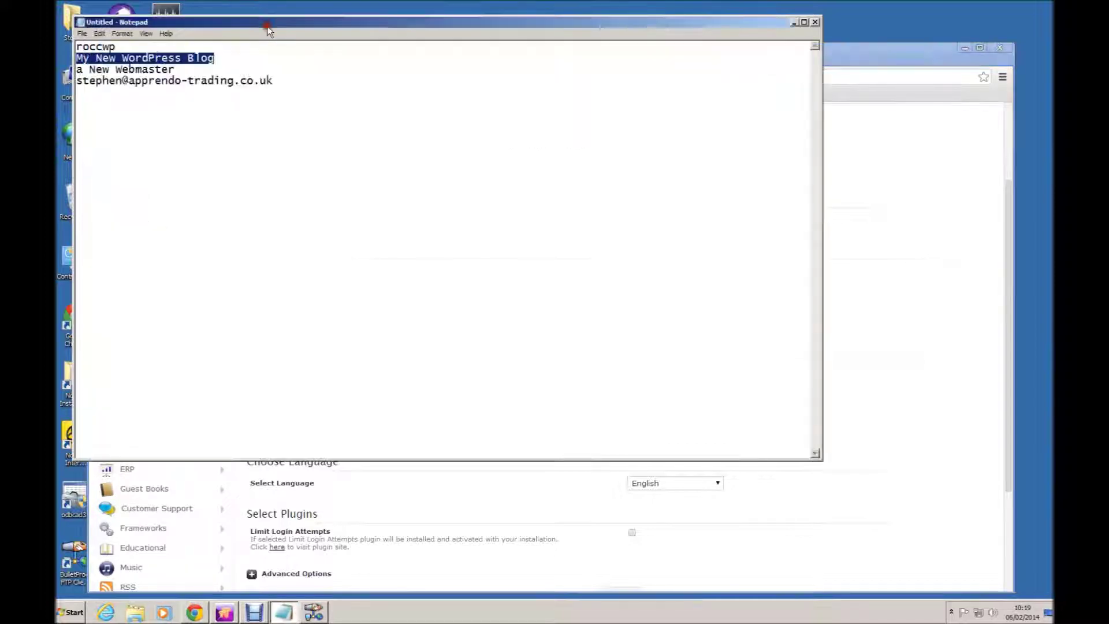
click(192, 69)
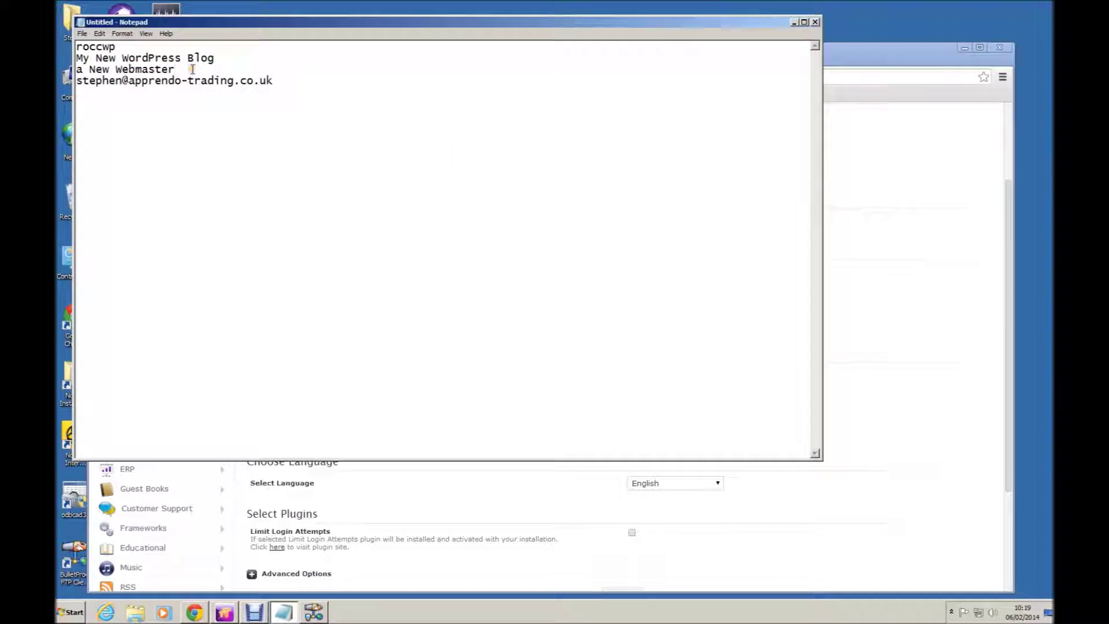
key(shift+Home)
key(ctrl+c)
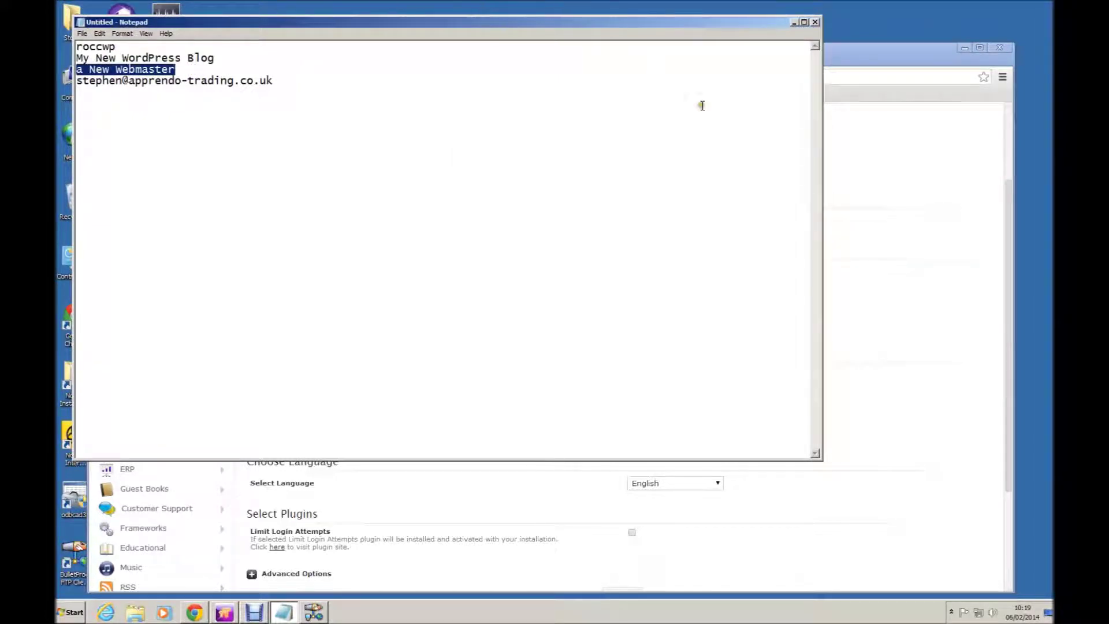
click(846, 72)
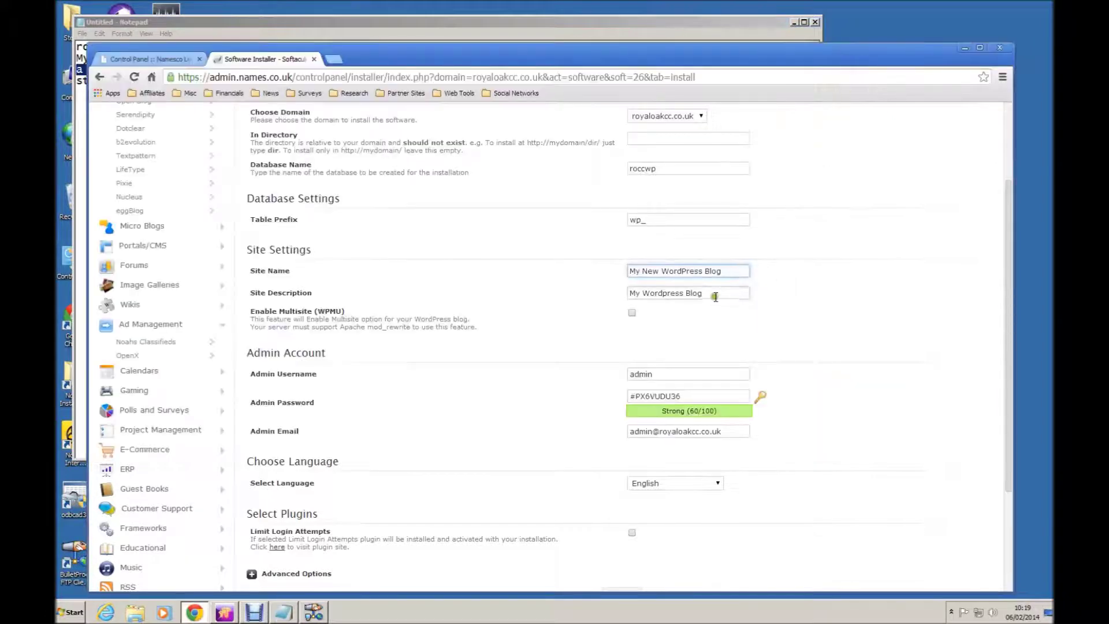
drag(714, 294, 601, 293)
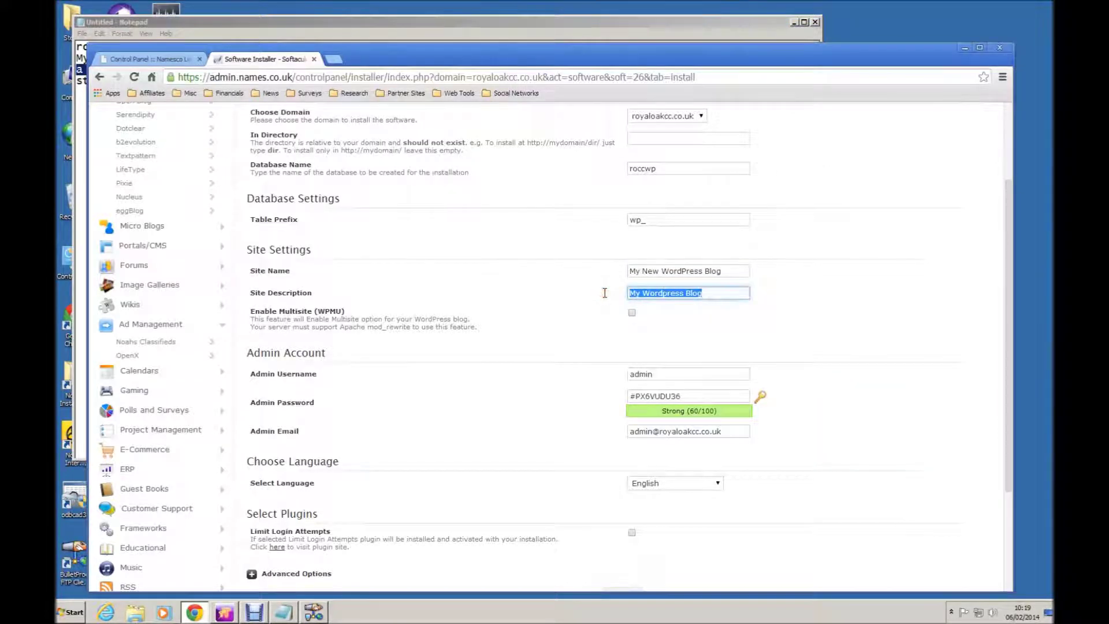
key(ctrl+v)
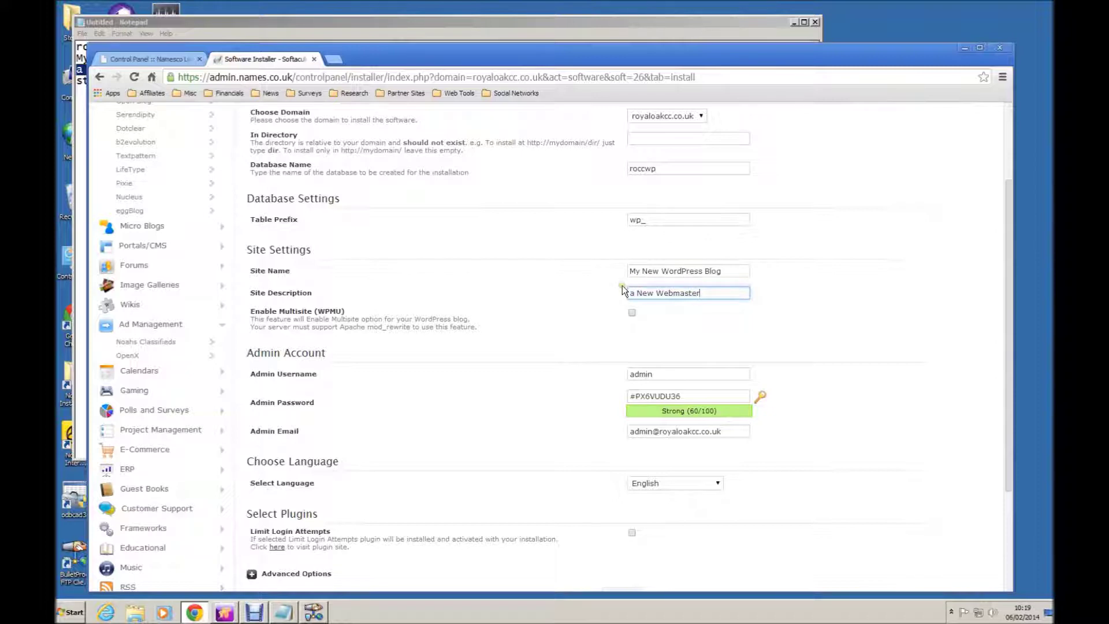
Set the admin e-mail to the contact address copied from the notes.
scroll(583, 321, down, 2)
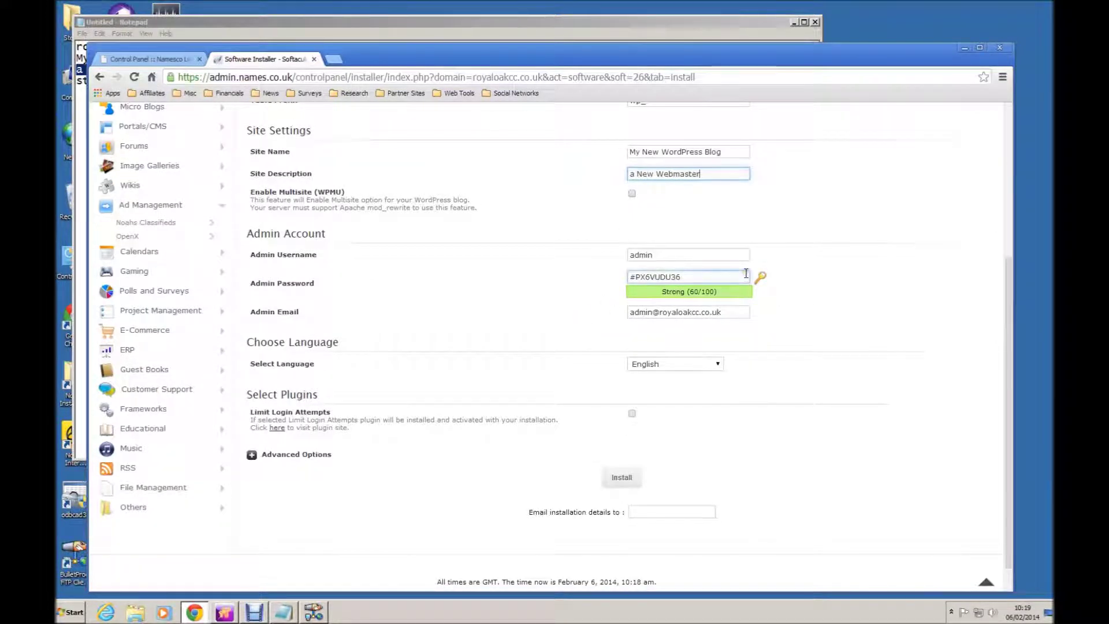
click(728, 255)
click(719, 278)
click(335, 26)
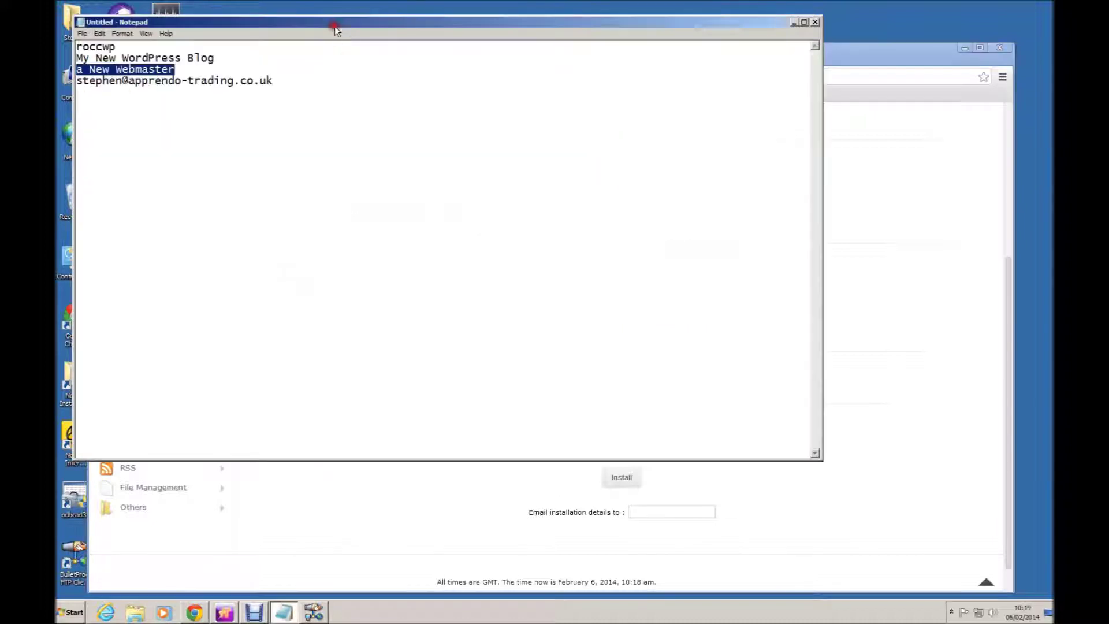
click(308, 84)
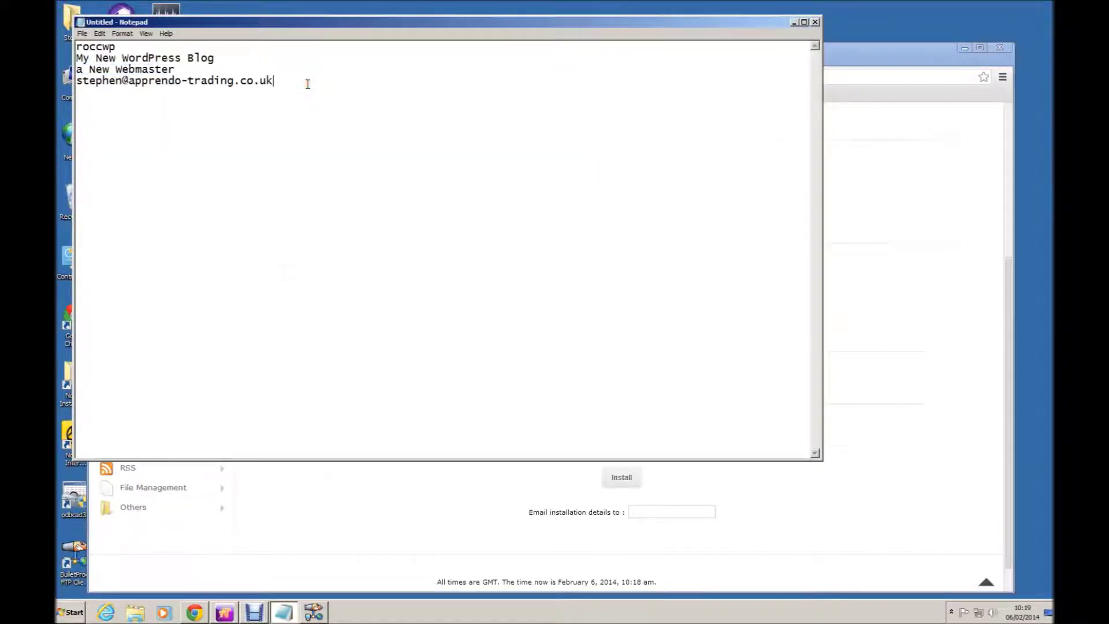
key(shift+Home)
key(ctrl+c)
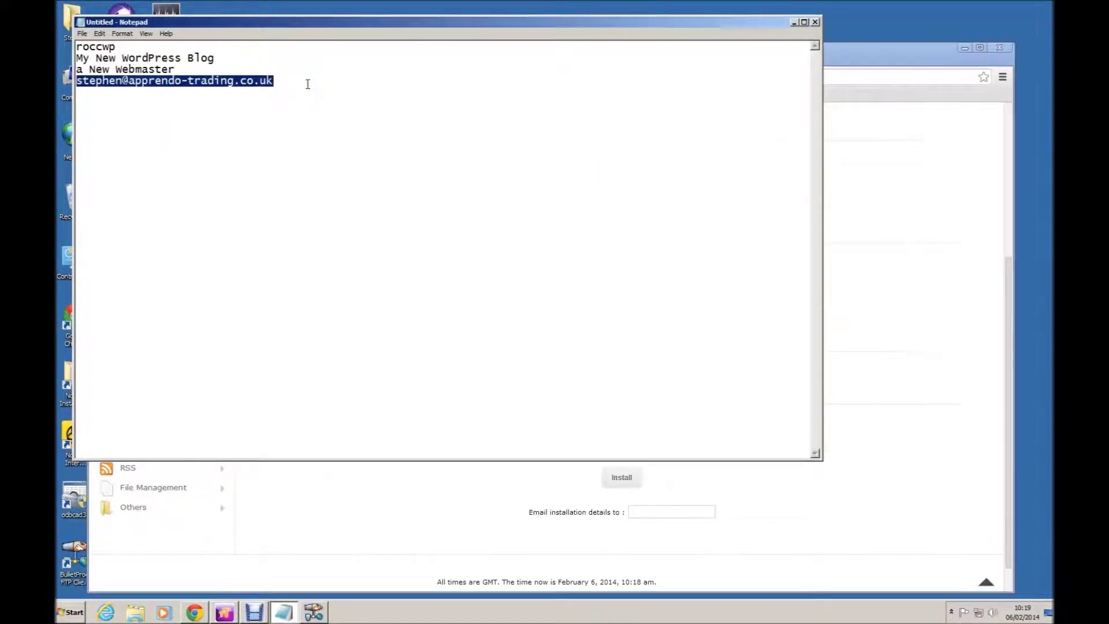
click(864, 51)
drag(722, 312, 589, 304)
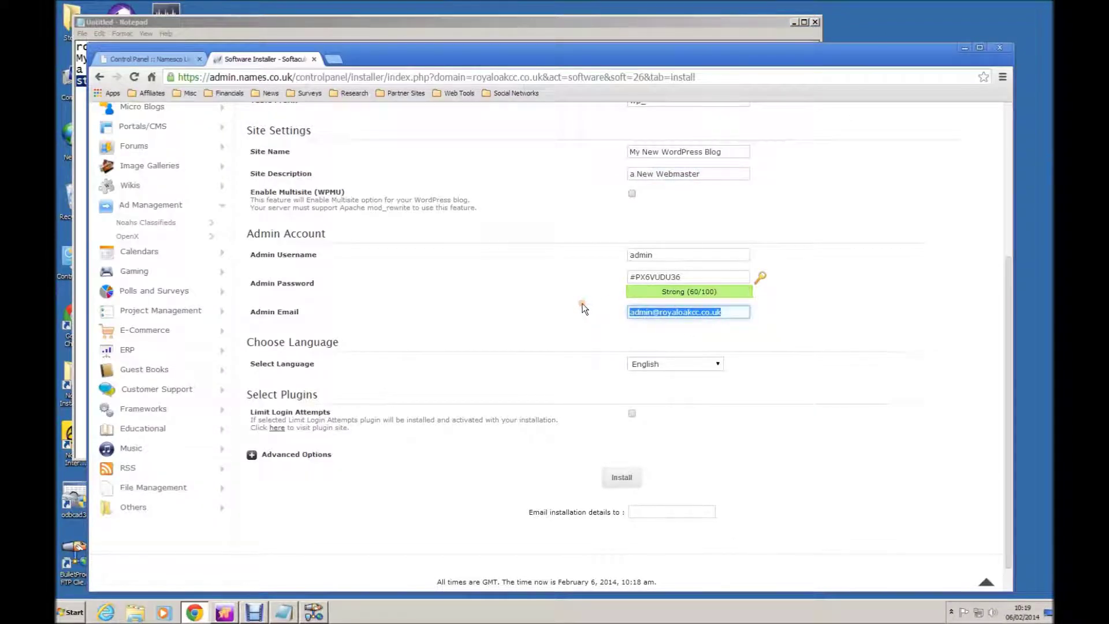
key(ctrl+v)
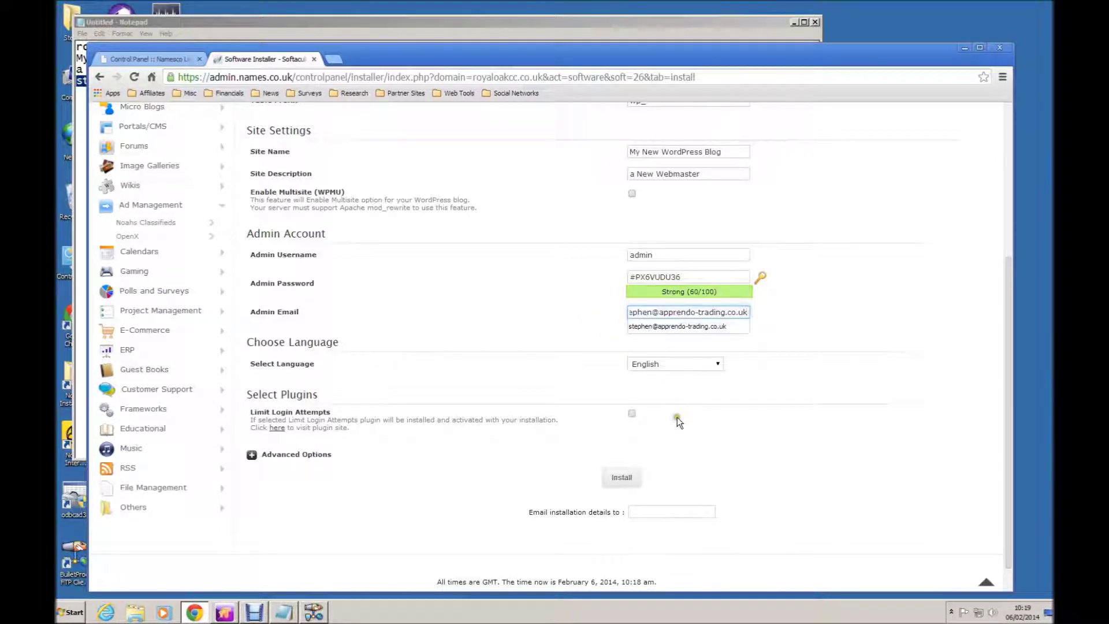
click(830, 321)
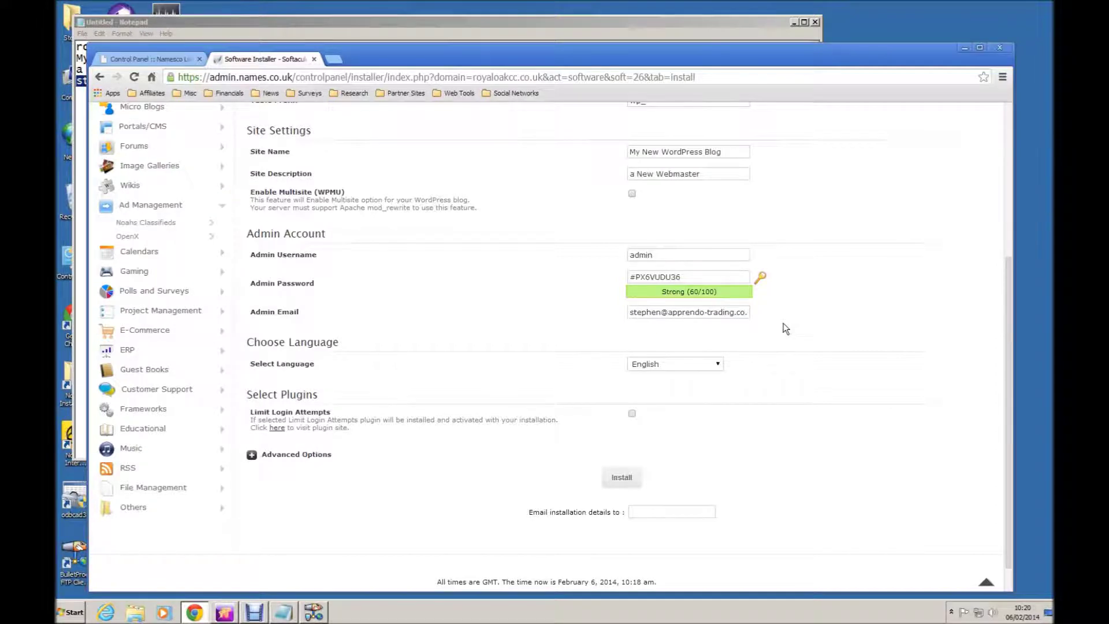
Tick the Limit Login Attempts plugin for the installation.
scroll(785, 328, up, 1)
scroll(786, 328, up, 1)
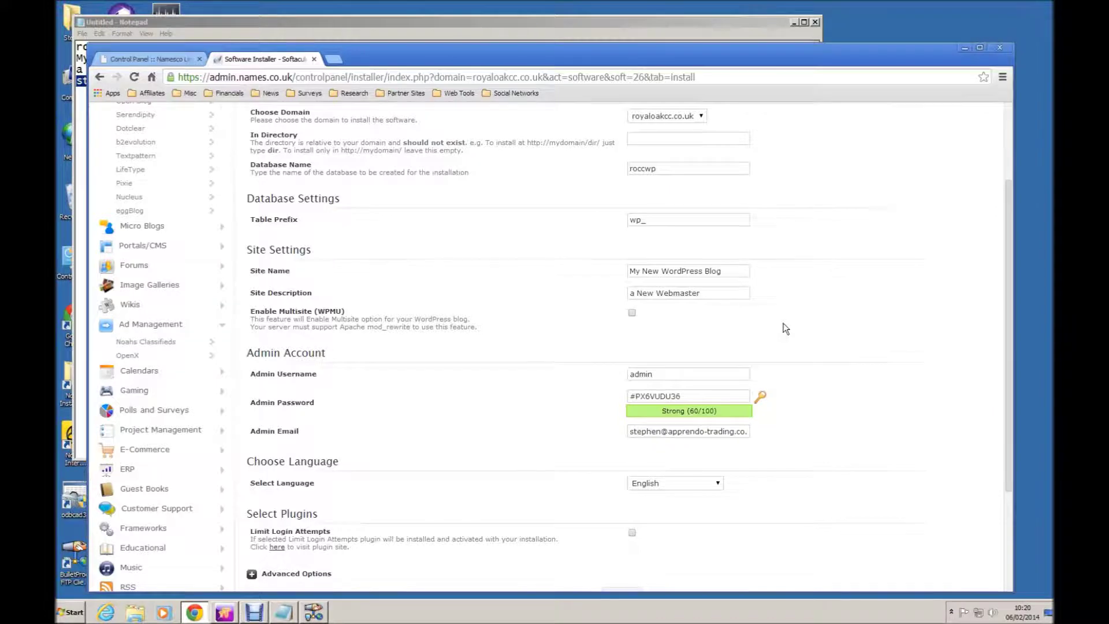
scroll(786, 328, down, 2)
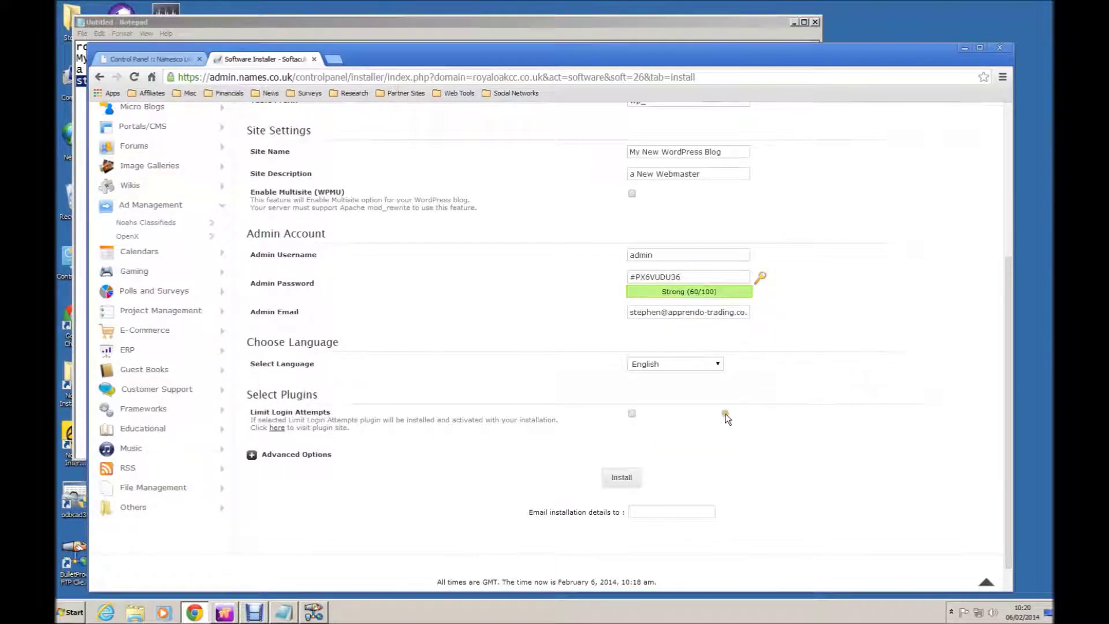
scroll(738, 404, down, 1)
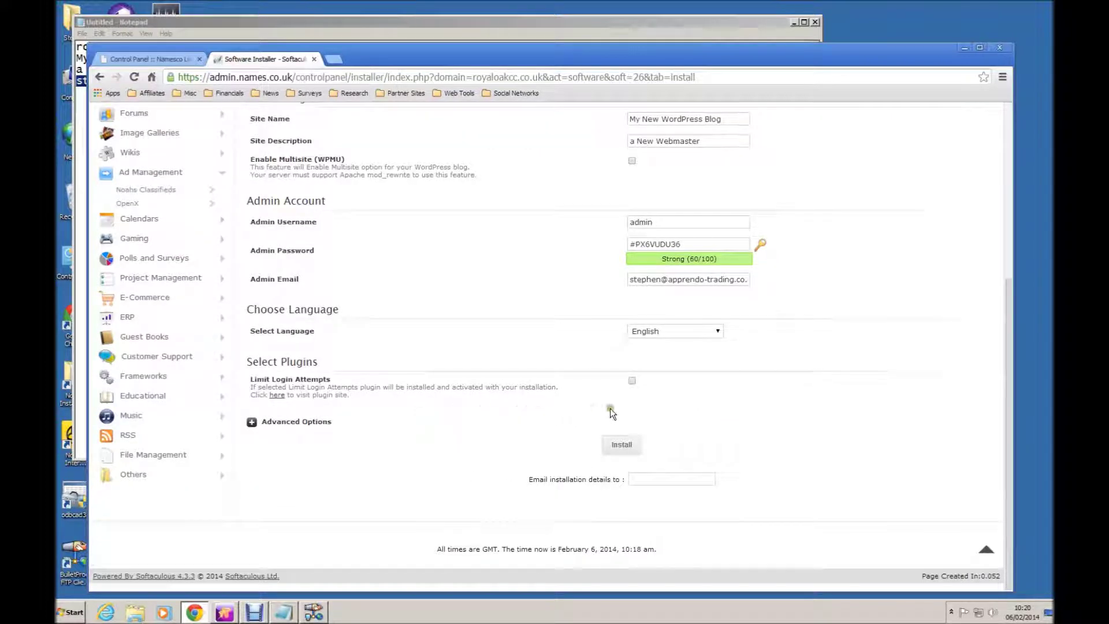
click(632, 382)
Enable Auto Upgrade under Advanced Options and run the WordPress installation.
click(253, 423)
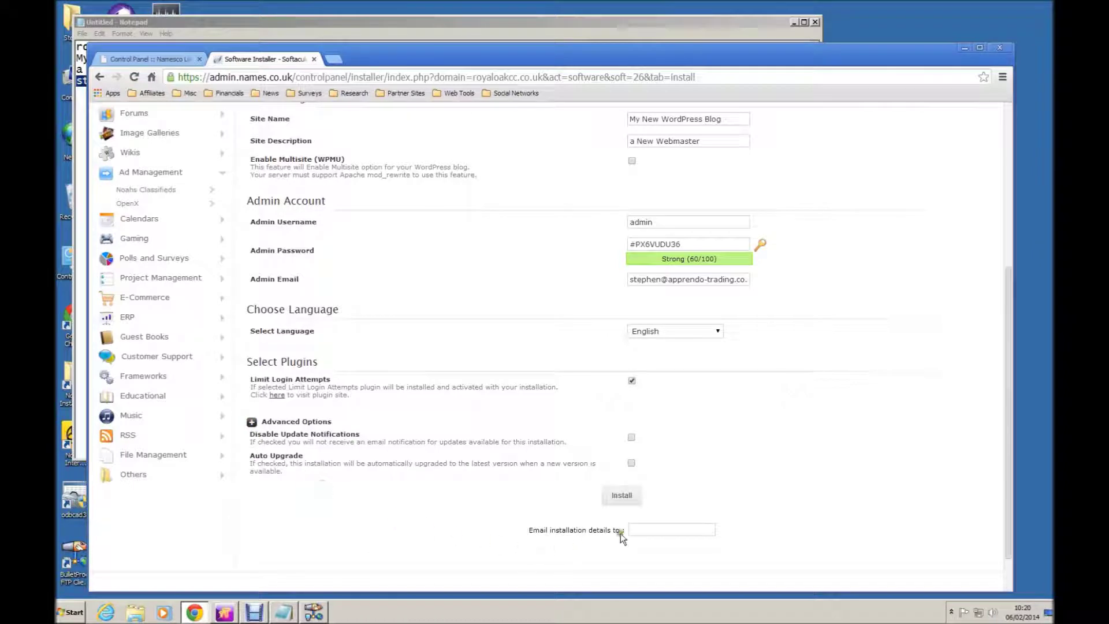
click(631, 463)
click(631, 463)
click(660, 524)
click(623, 496)
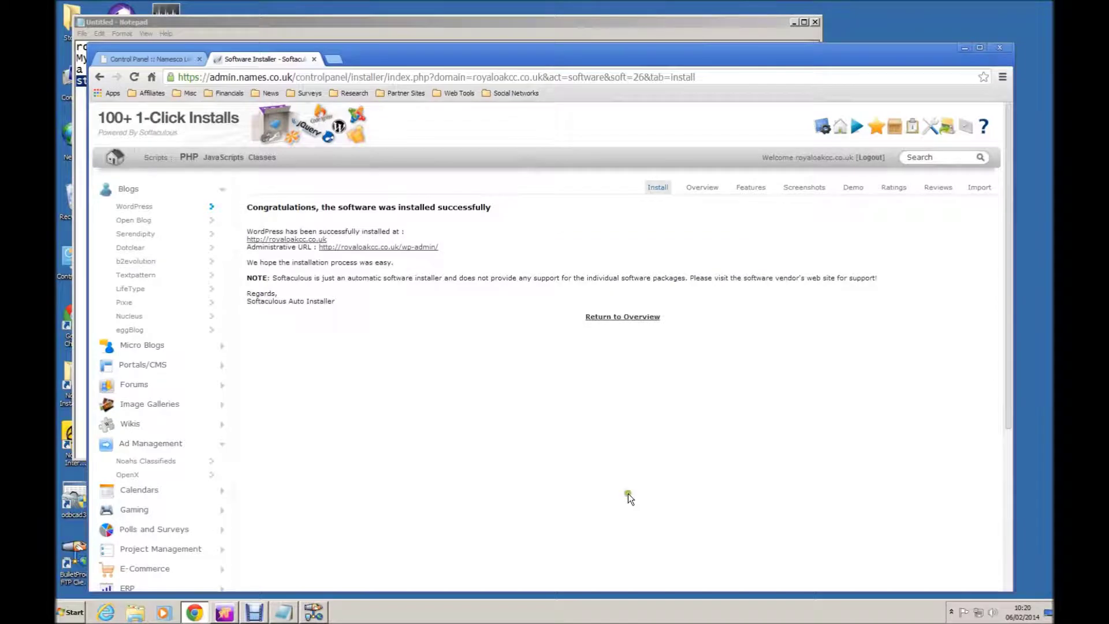
click(314, 60)
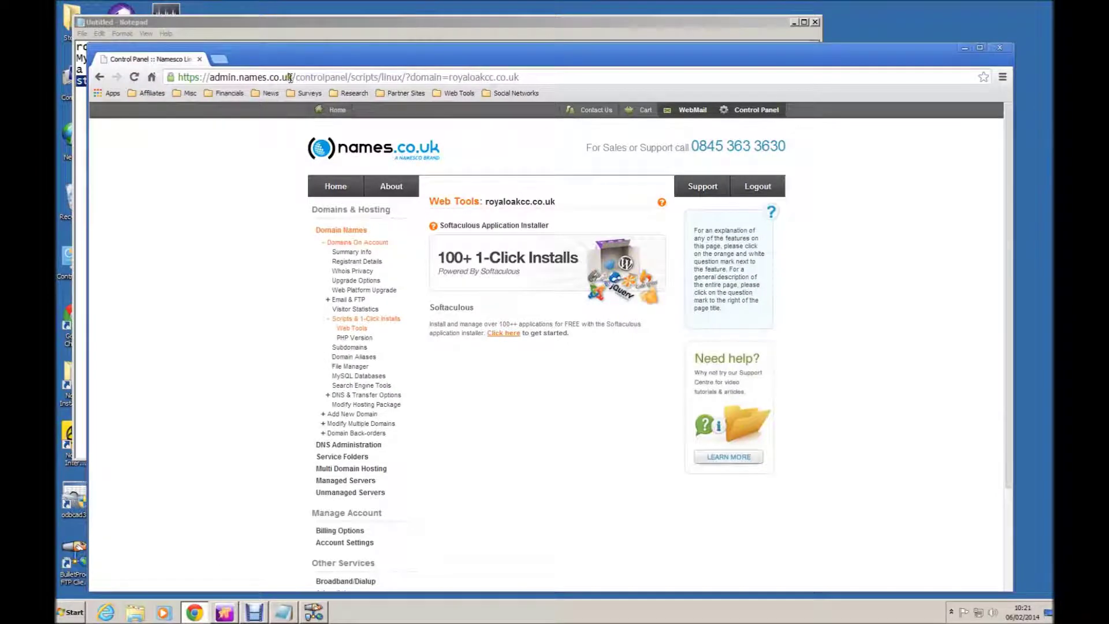
click(219, 59)
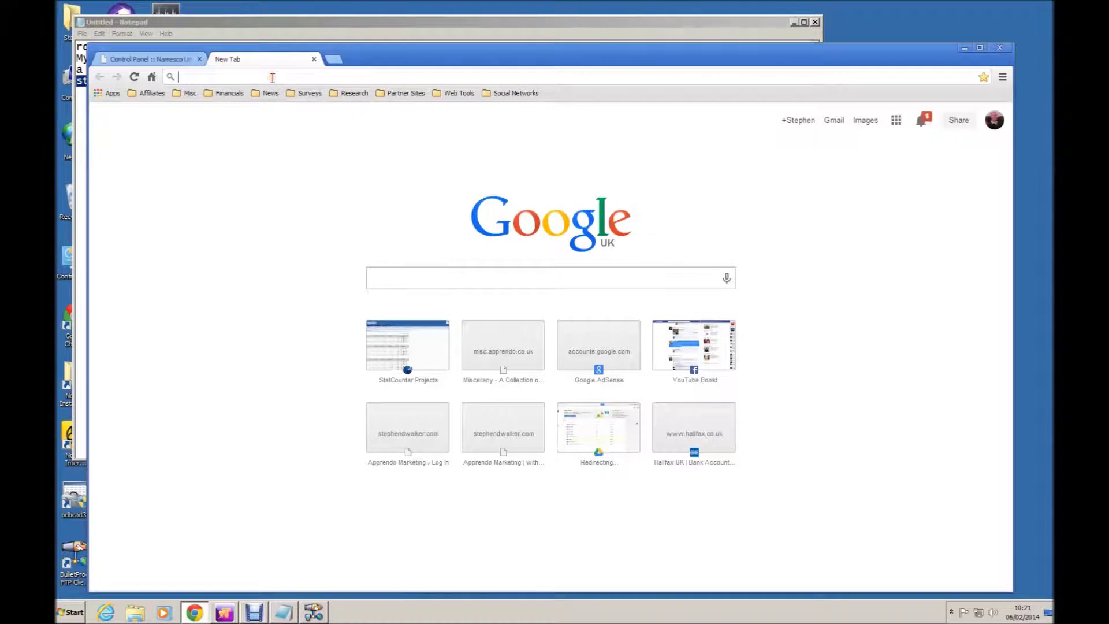
text(www2)
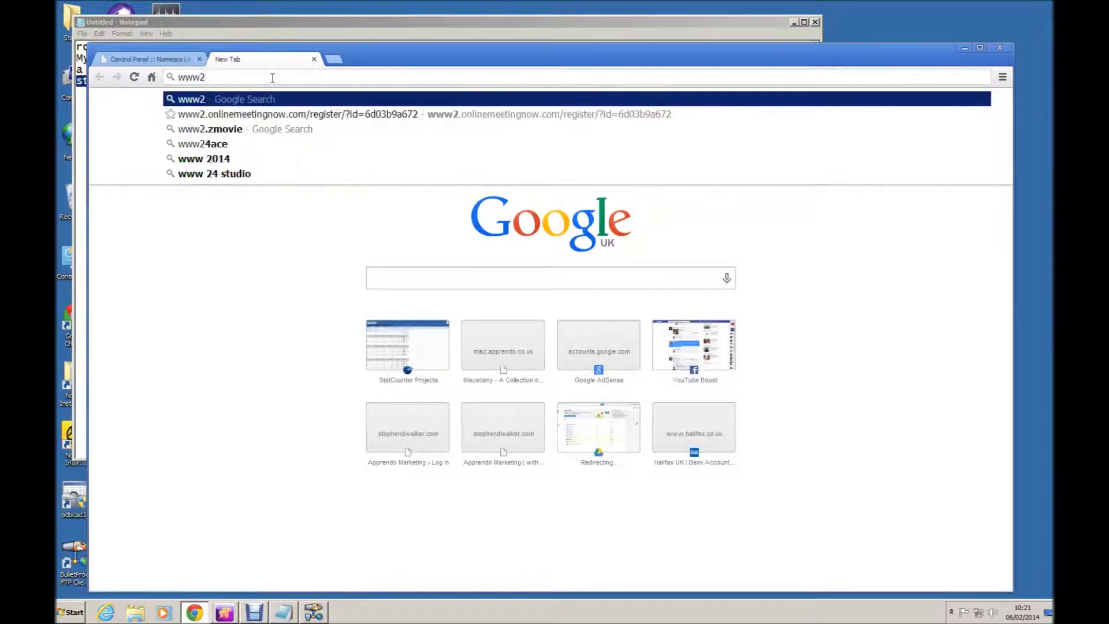
key(BackSpace)
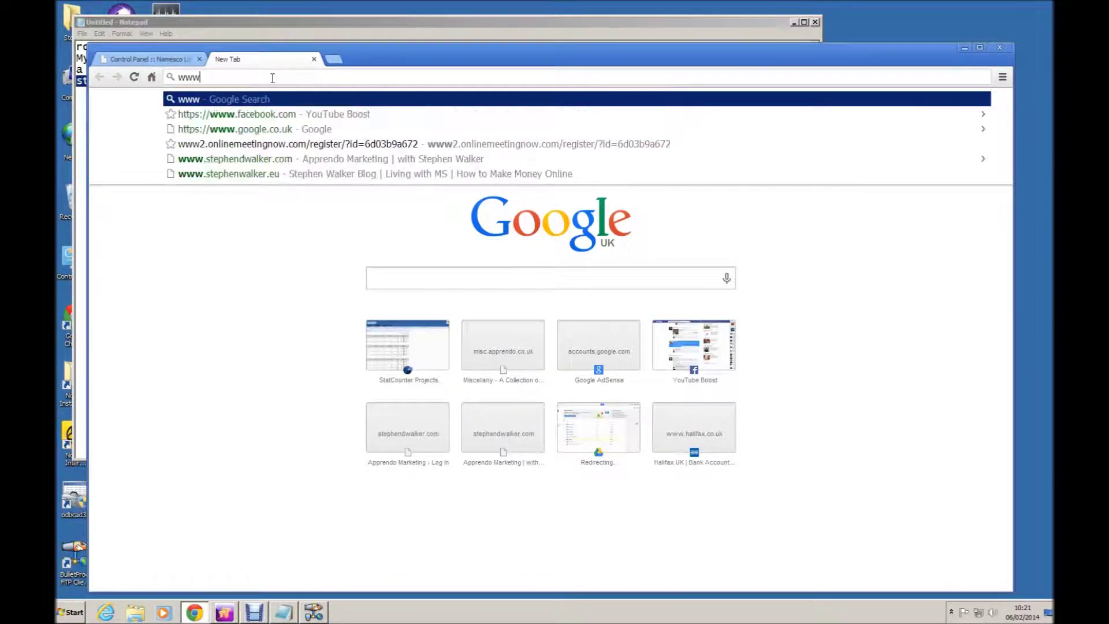
text(.roy)
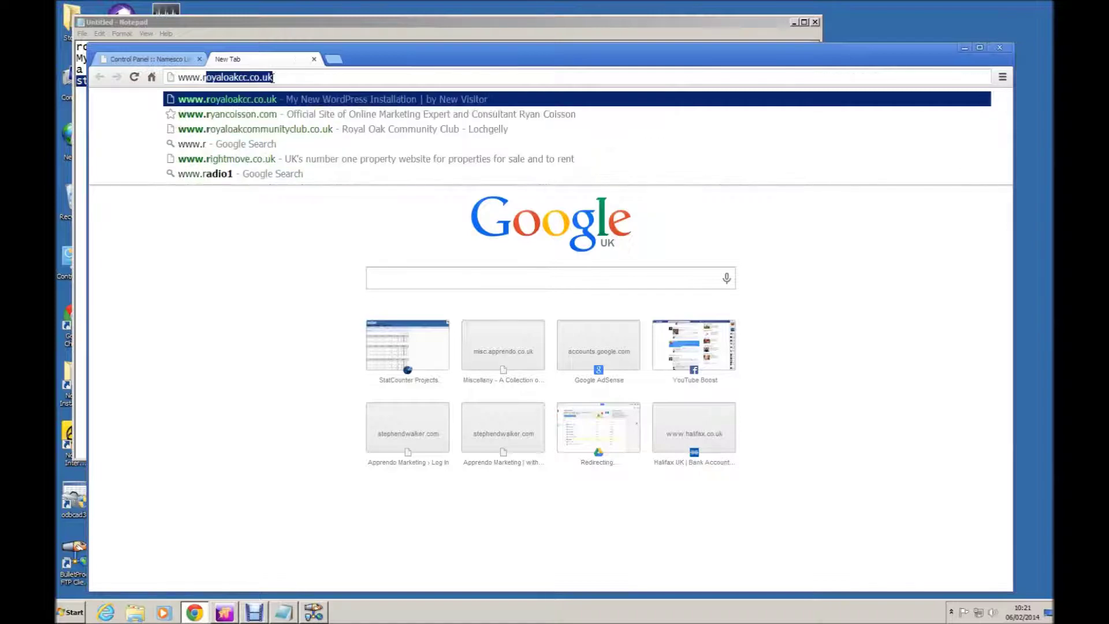
click(248, 100)
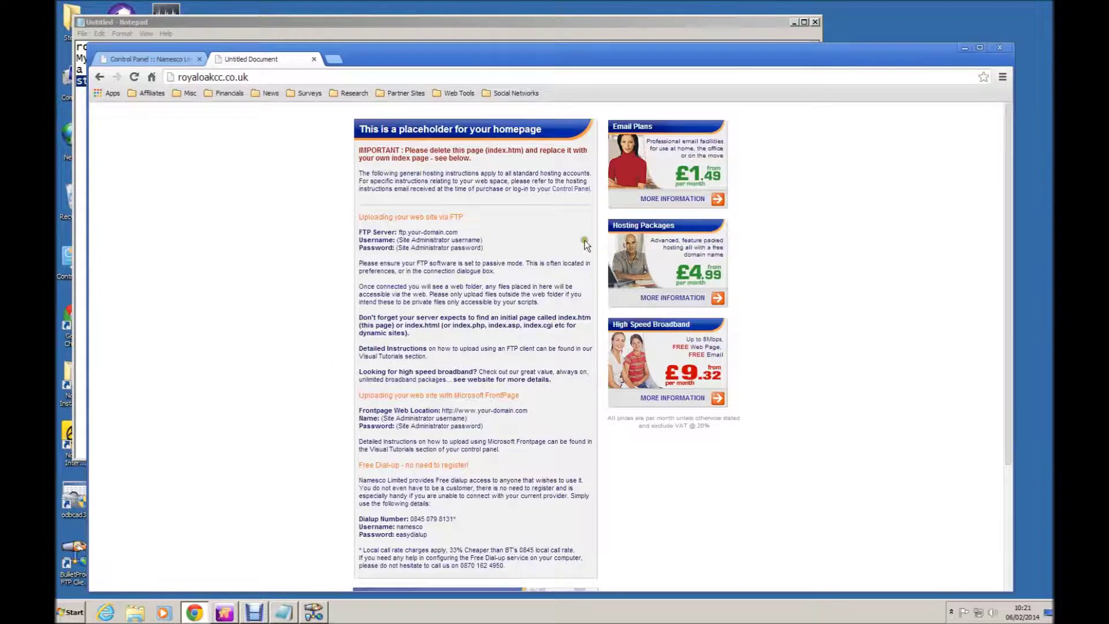
Connect BulletProof FTP to the server using the saved Apprendo Test bookmark.
click(312, 612)
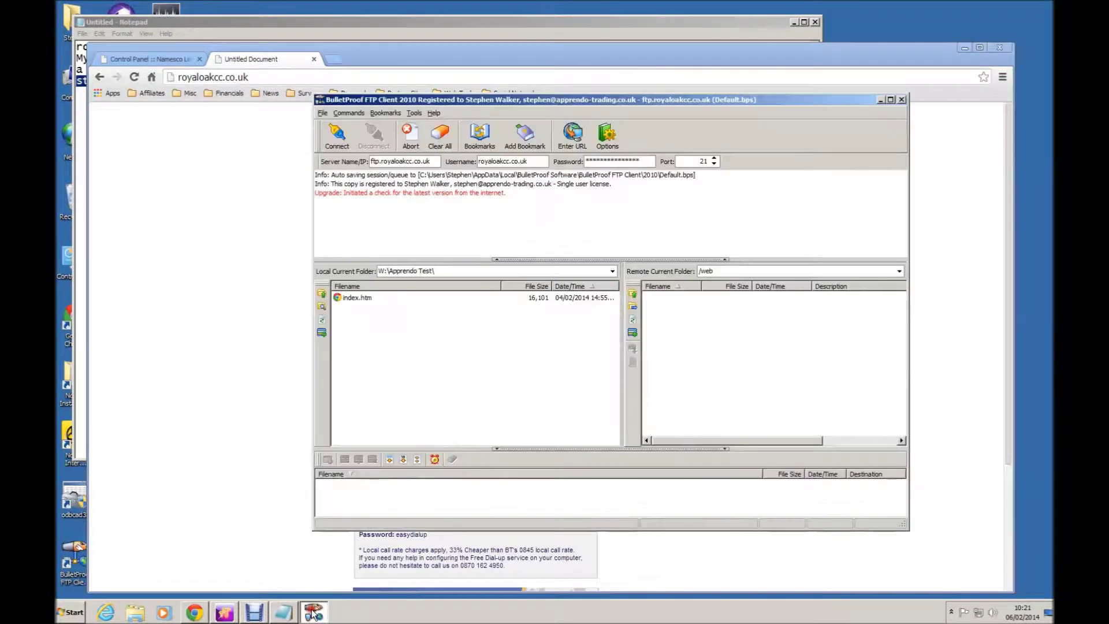
click(473, 145)
click(511, 330)
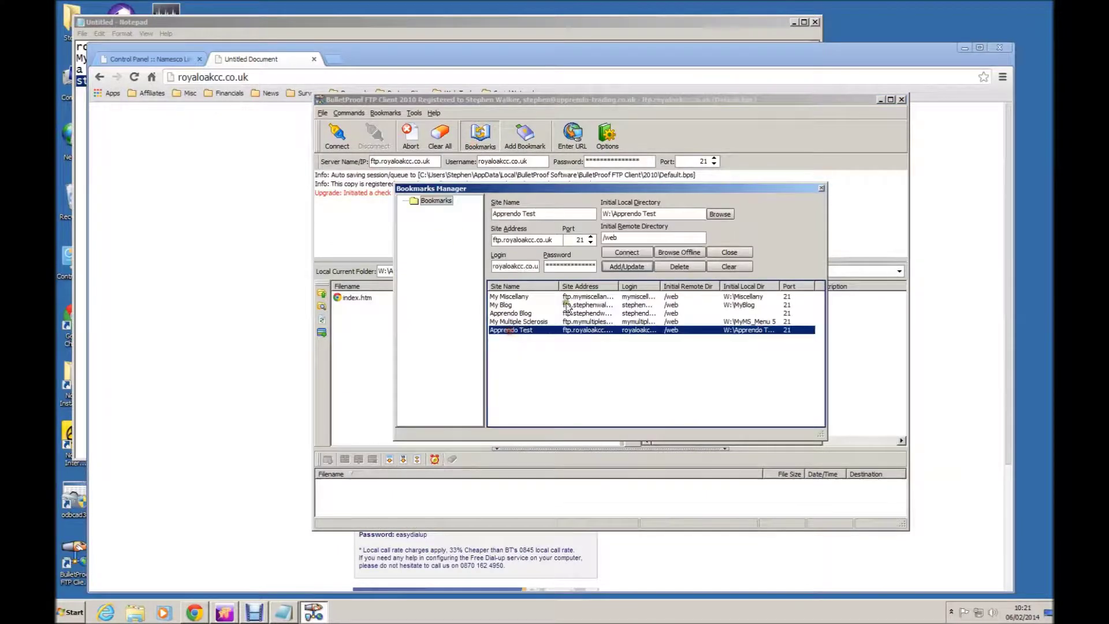
click(614, 255)
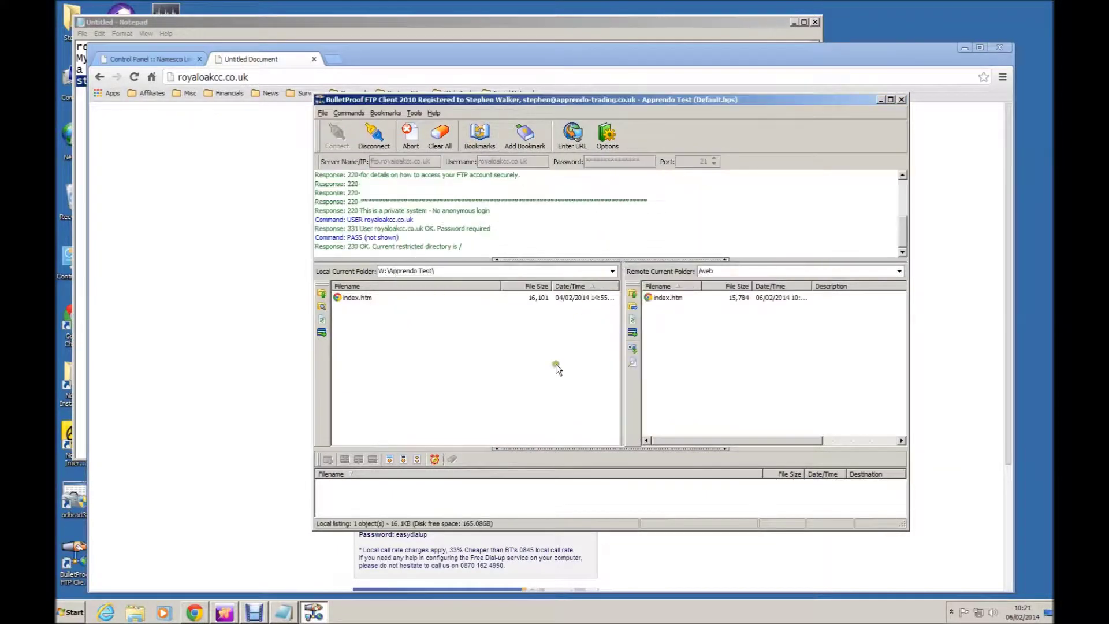
Open the context menu for index.htm in the remote /web folder.
click(690, 366)
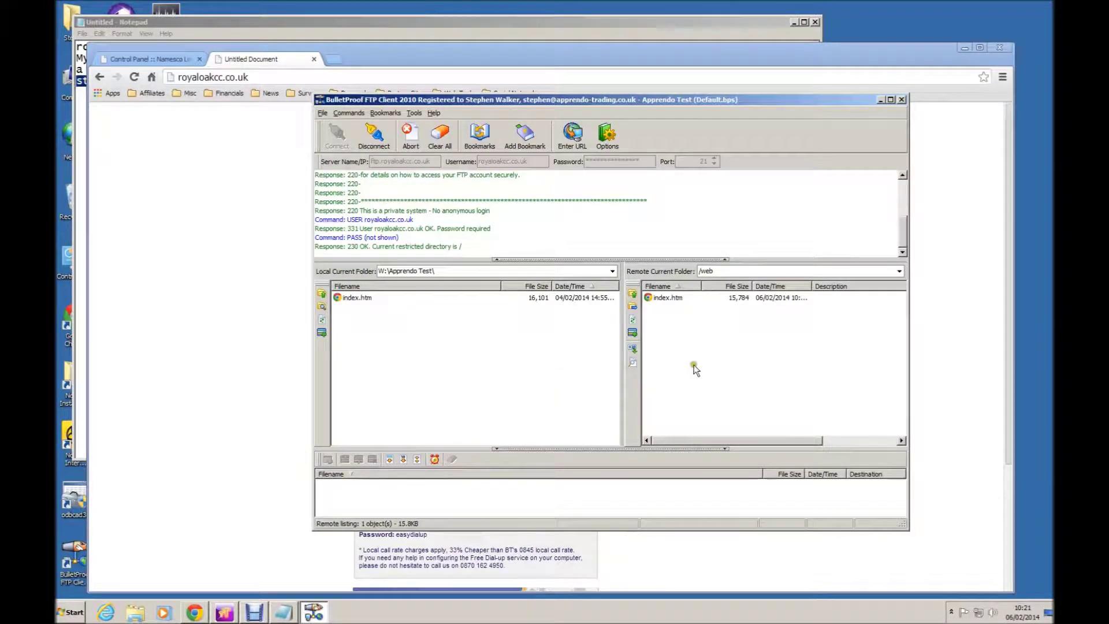
click(657, 298)
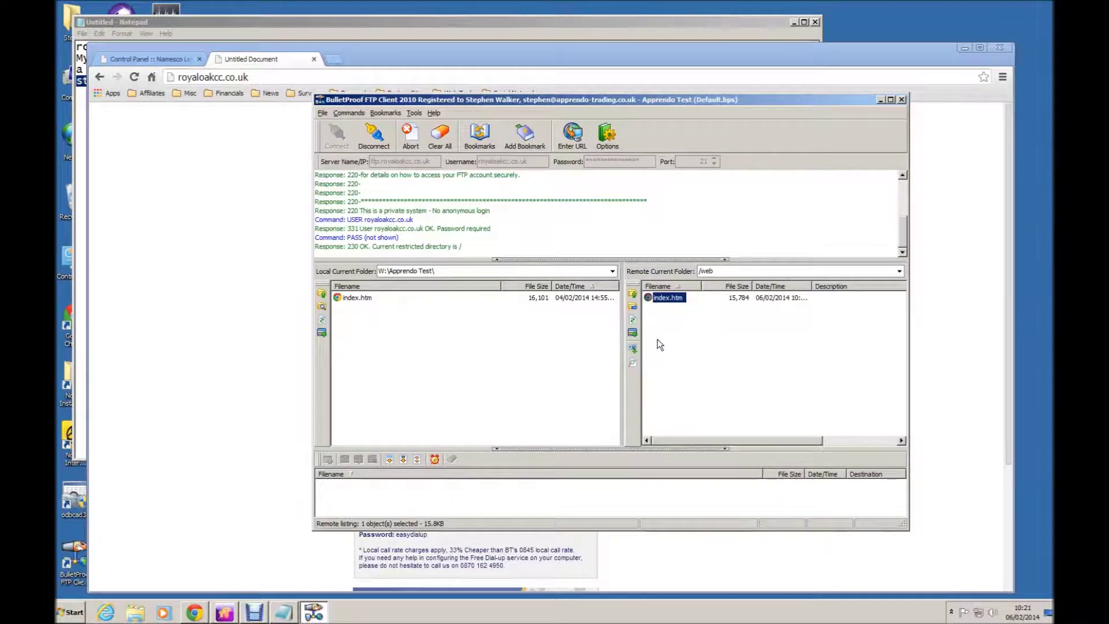
right_click(656, 300)
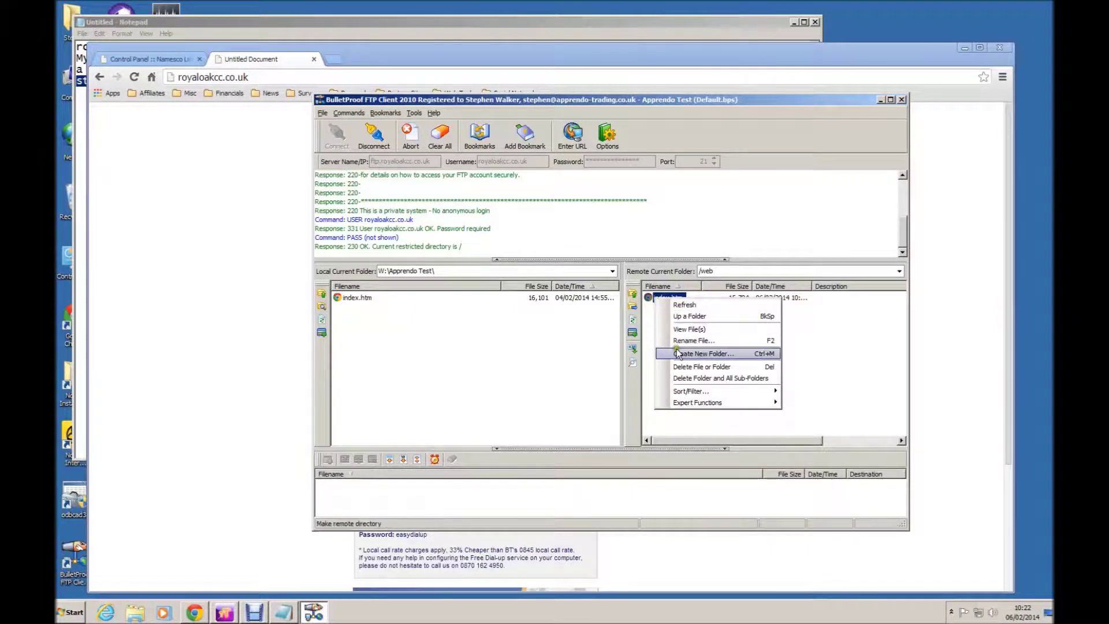
Delete the remote index.htm via the queue, then disconnect and minimise BulletProof FTP.
click(684, 368)
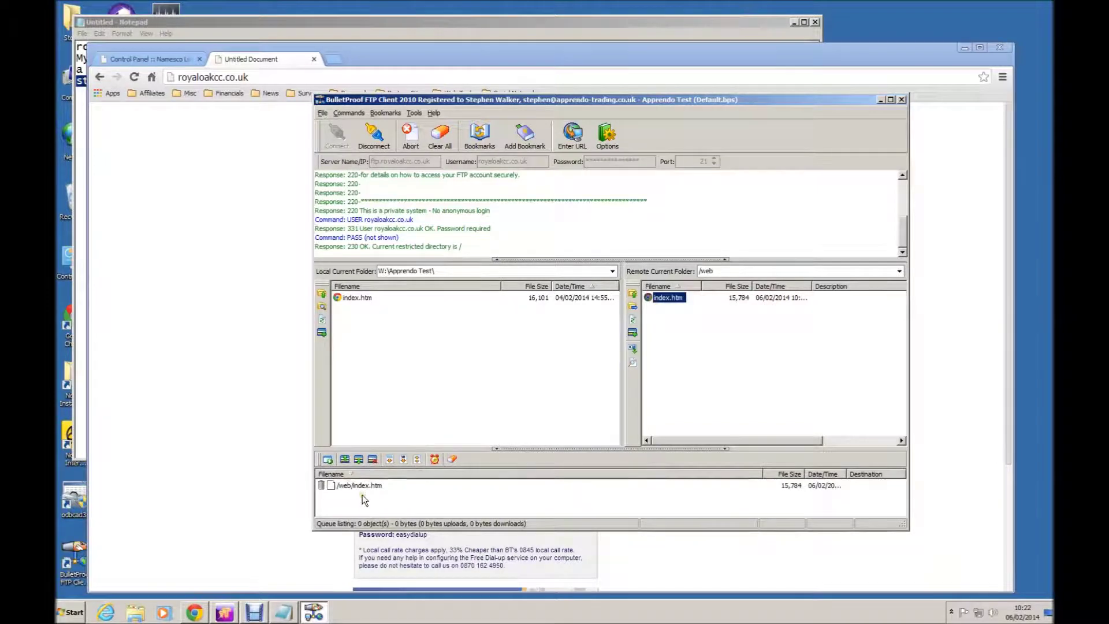
click(328, 460)
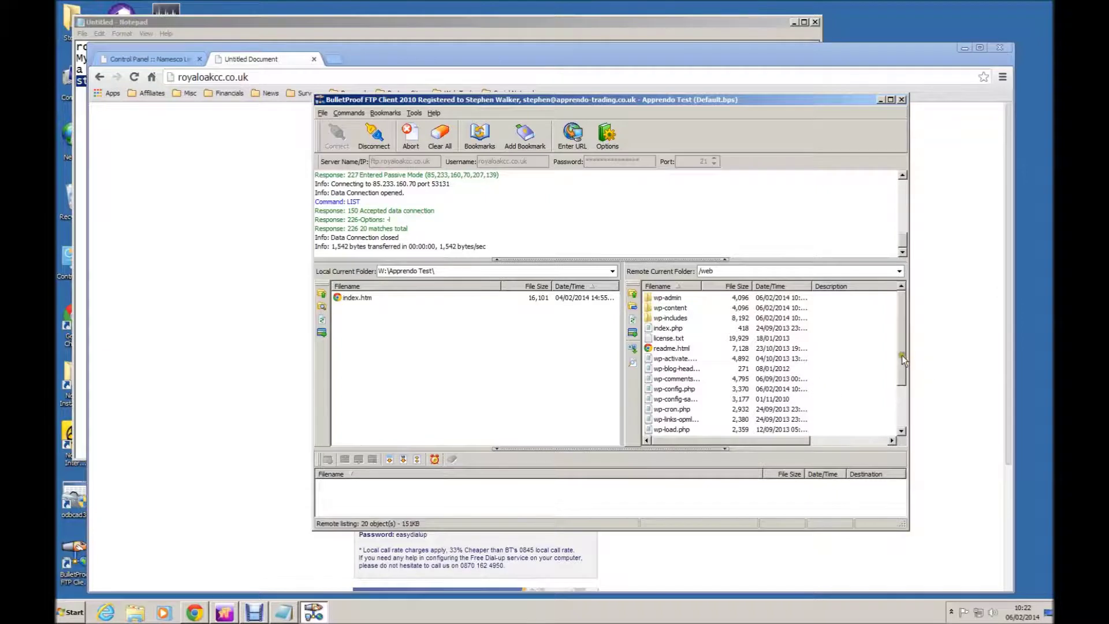
mouse_move(900, 354)
mouse_down()
mouse_move(902, 392)
mouse_move(899, 341)
mouse_up()
click(377, 139)
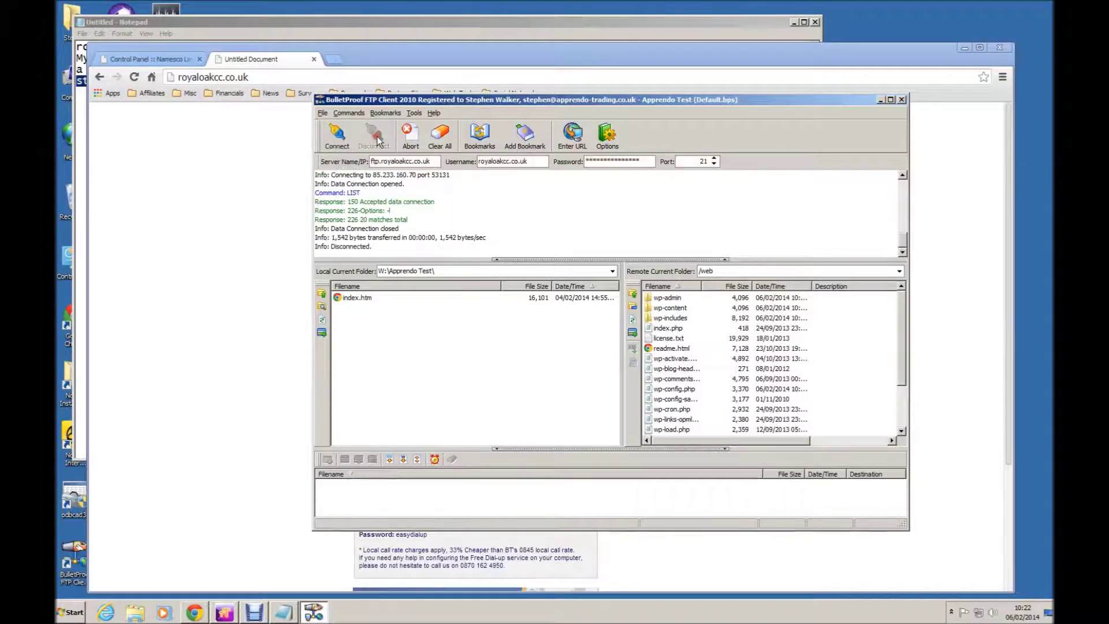
click(880, 102)
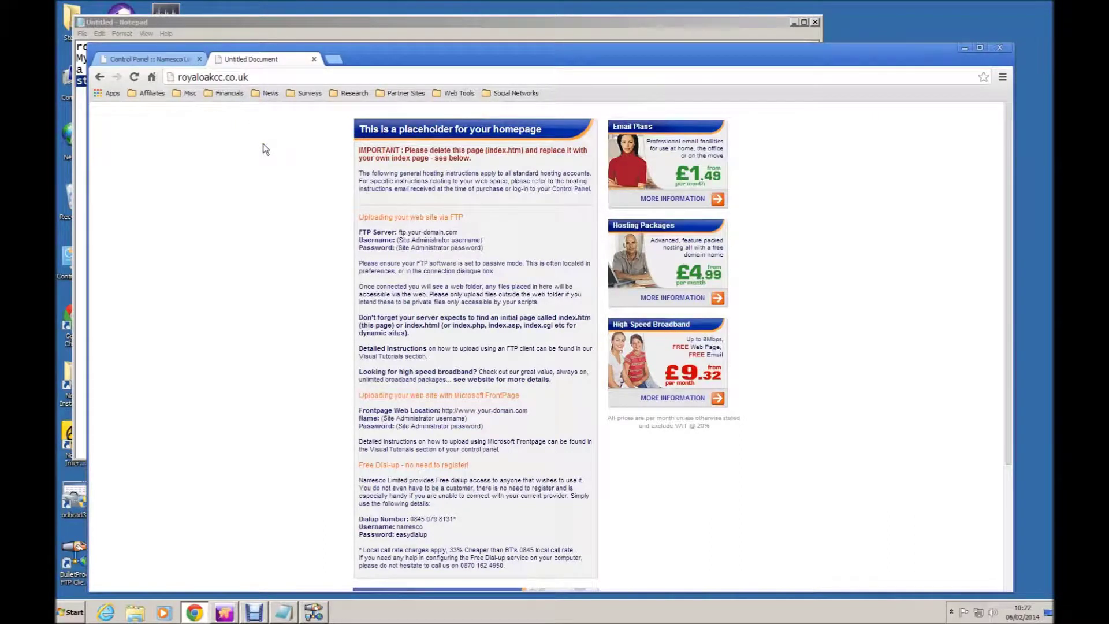
Reload royaloakcc.co.uk to confirm 'My New WordPress Blog' is served, then close its tab.
key(F5)
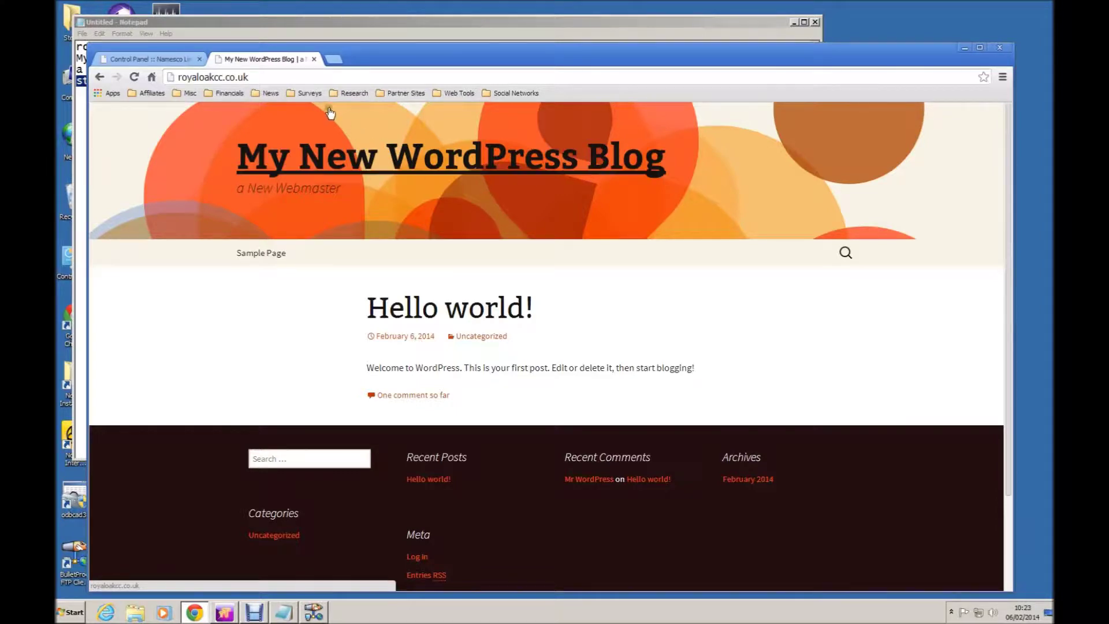
click(313, 59)
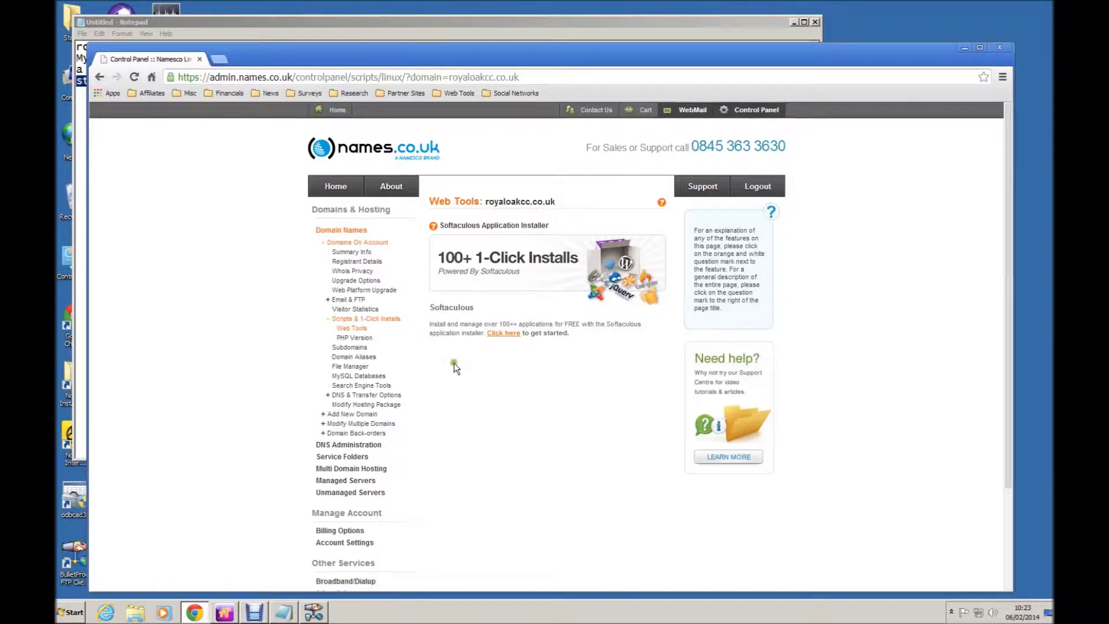
Reopen Softaculous and its WordPress page to view the royaloakcc.co.uk 3.7.1 installation under Current Installations.
click(386, 323)
click(524, 264)
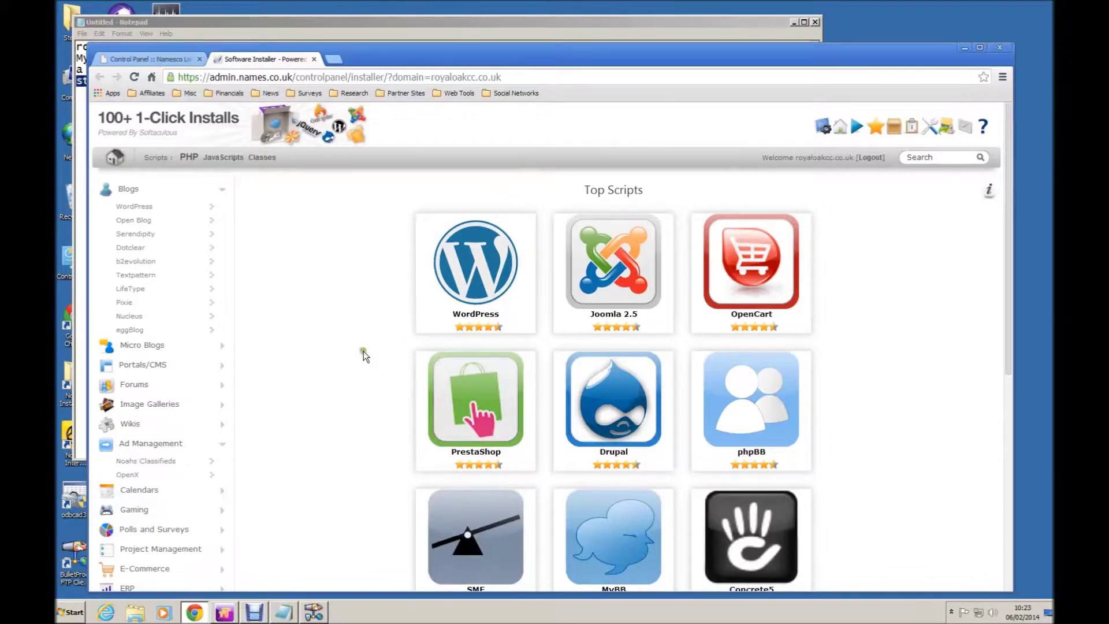
click(144, 211)
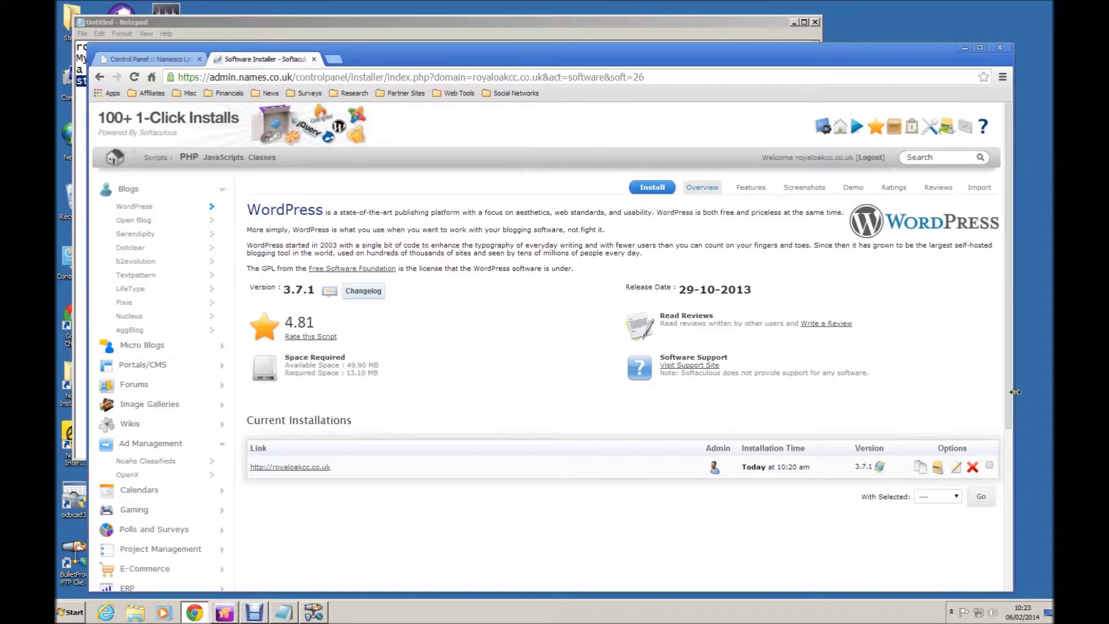
drag(1009, 388, 1009, 413)
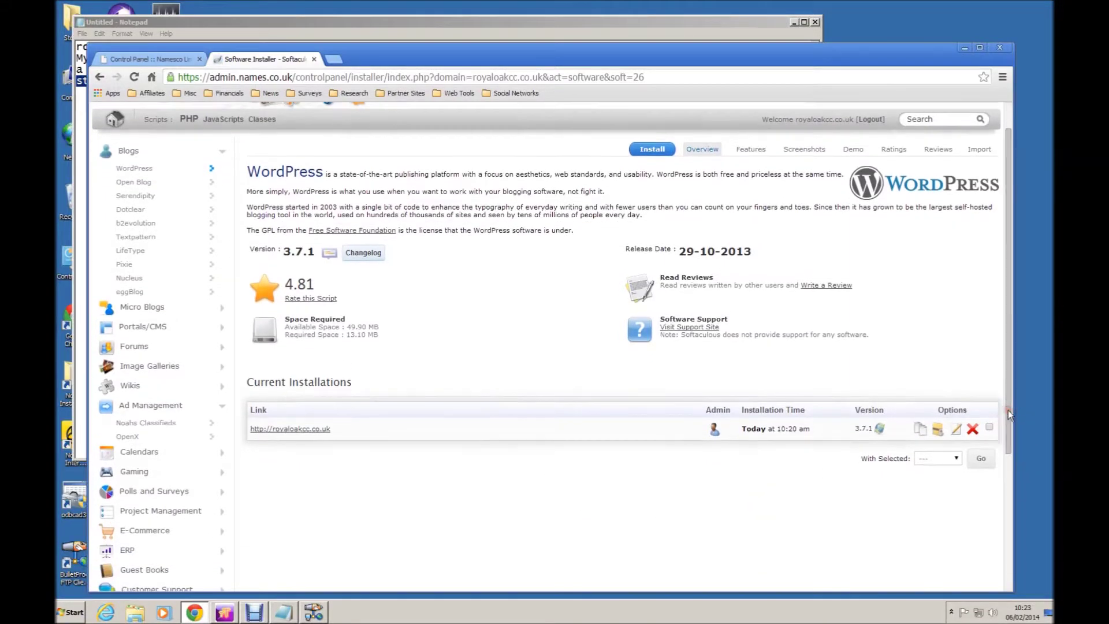
Remove the royaloakcc.co.uk WordPress installation with its directory, database and database user, confirming the warning.
click(973, 432)
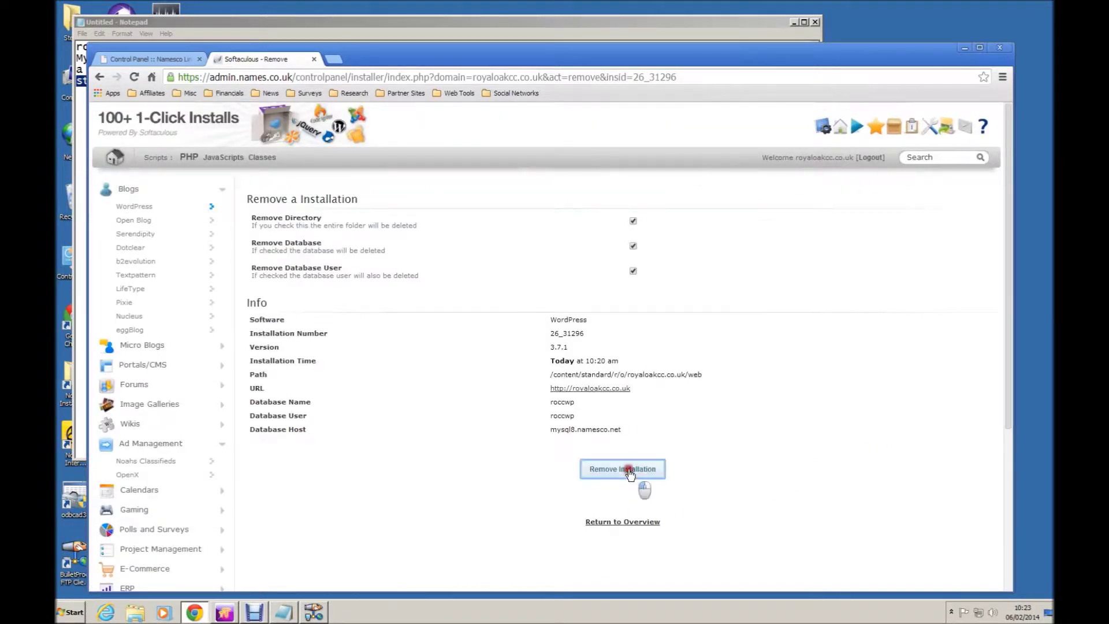
click(630, 472)
click(577, 158)
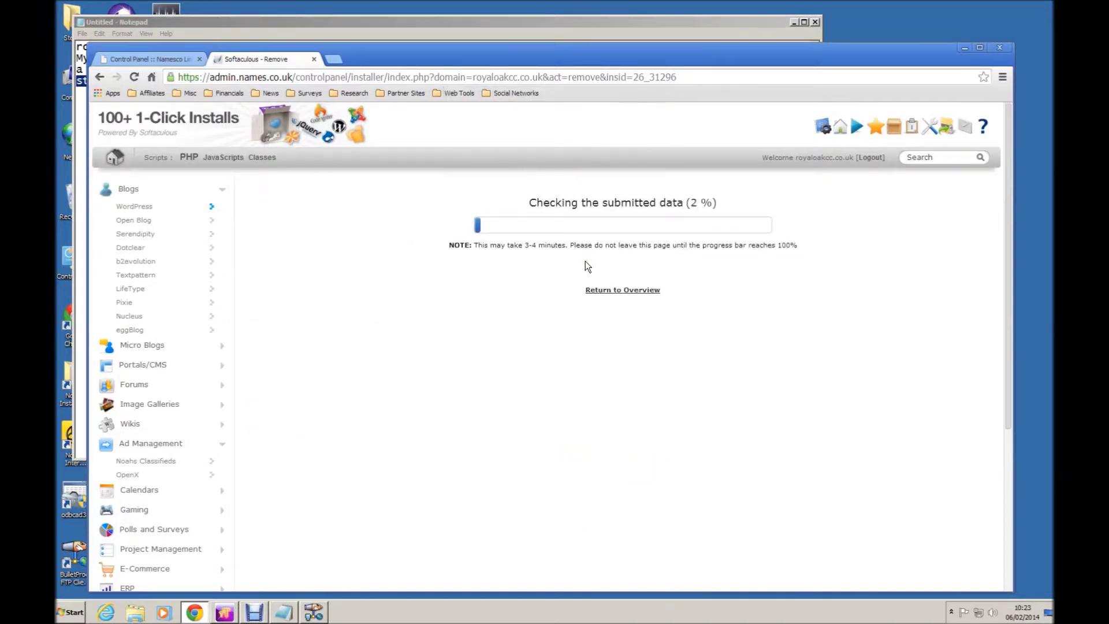